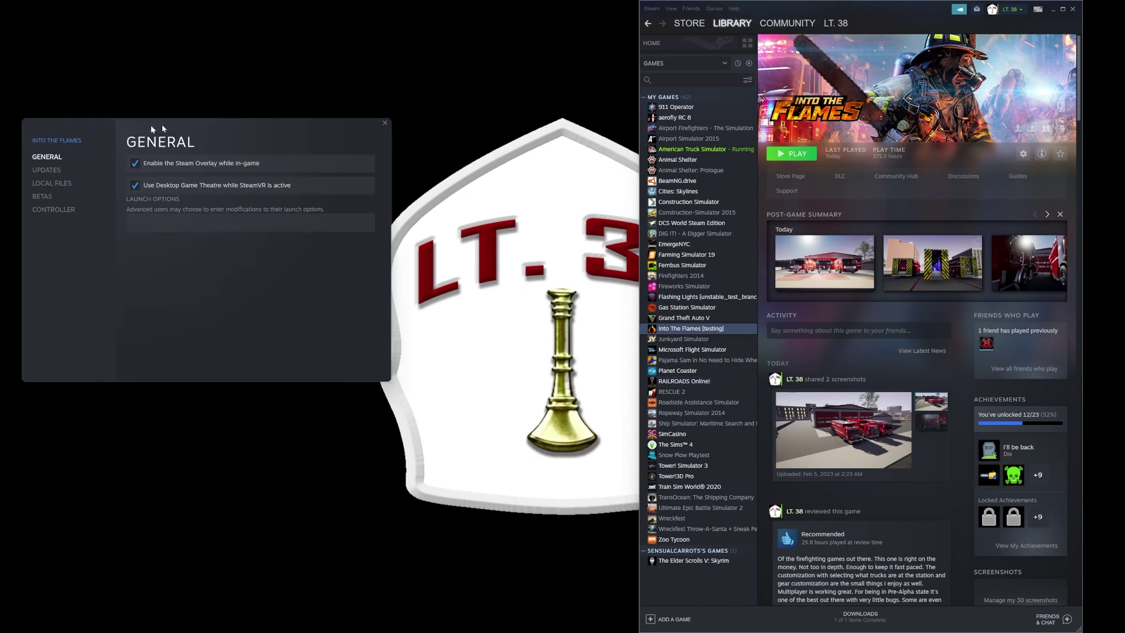
Step: Keep Into The Flames on the 'testing' beta branch in Steam Properties, then view Local Files
right_click(669, 332)
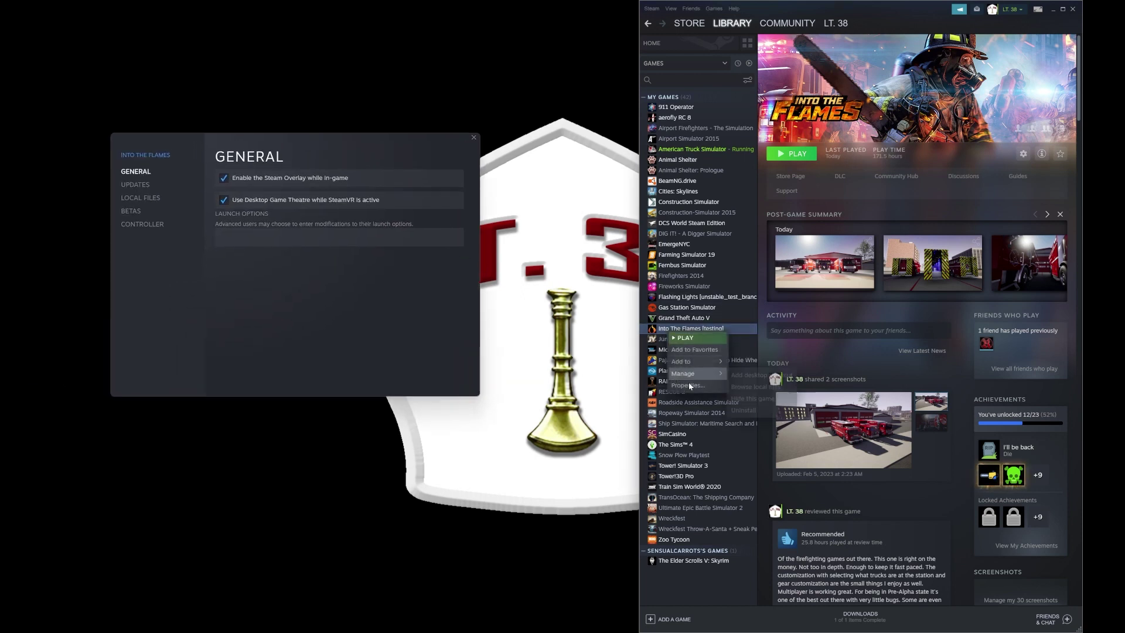
left_click_drag(314, 146, 468, 138)
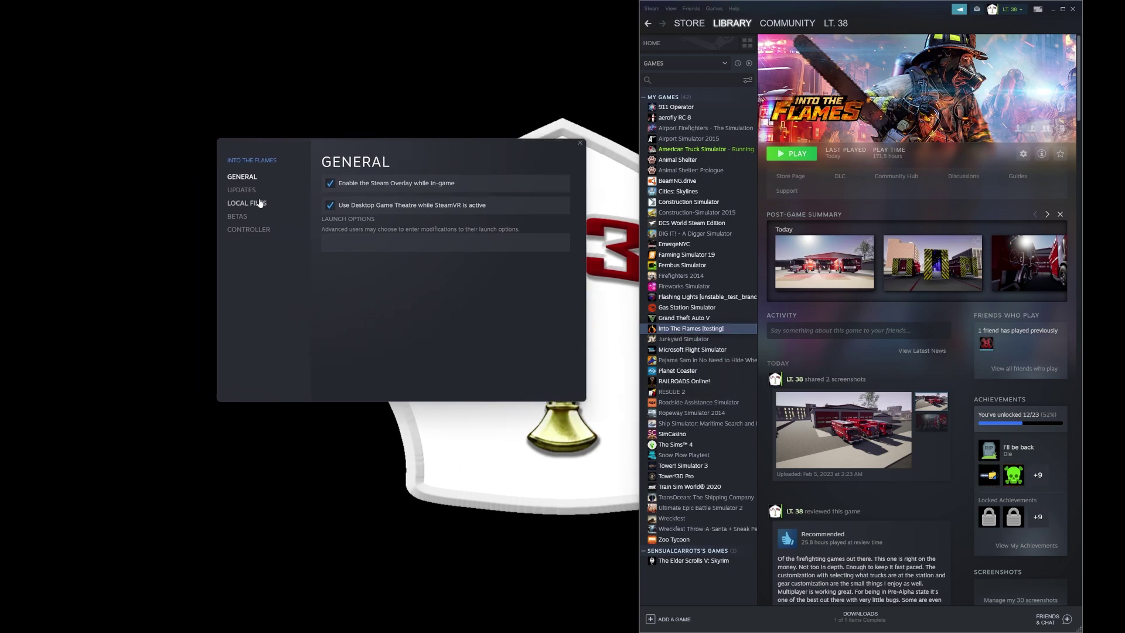
left_click(238, 216)
left_click(417, 196)
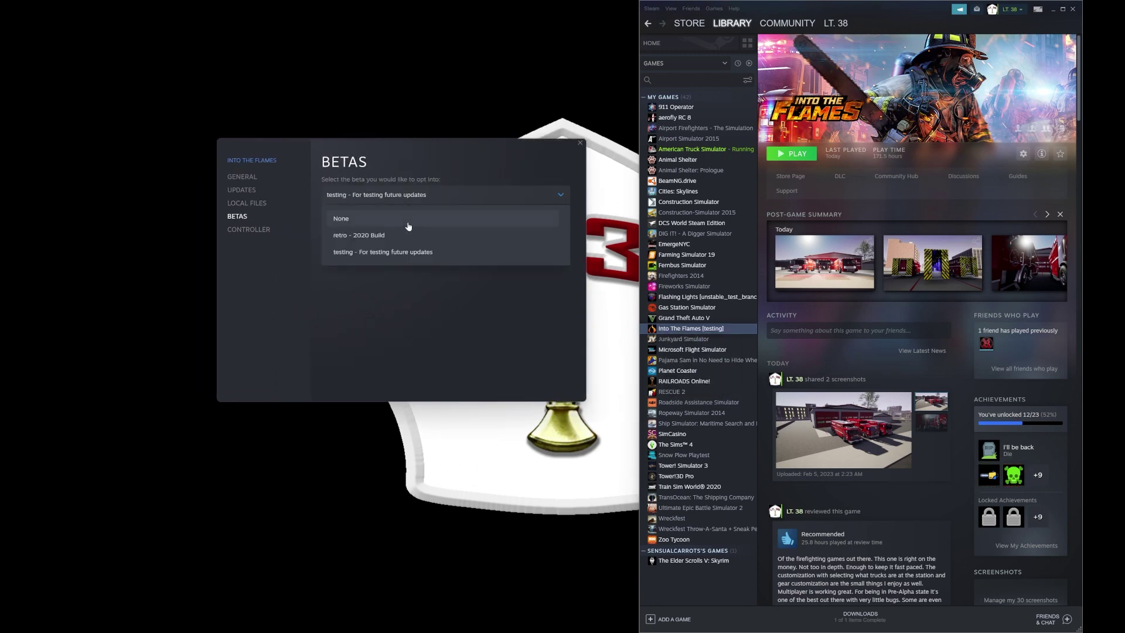
left_click(420, 192)
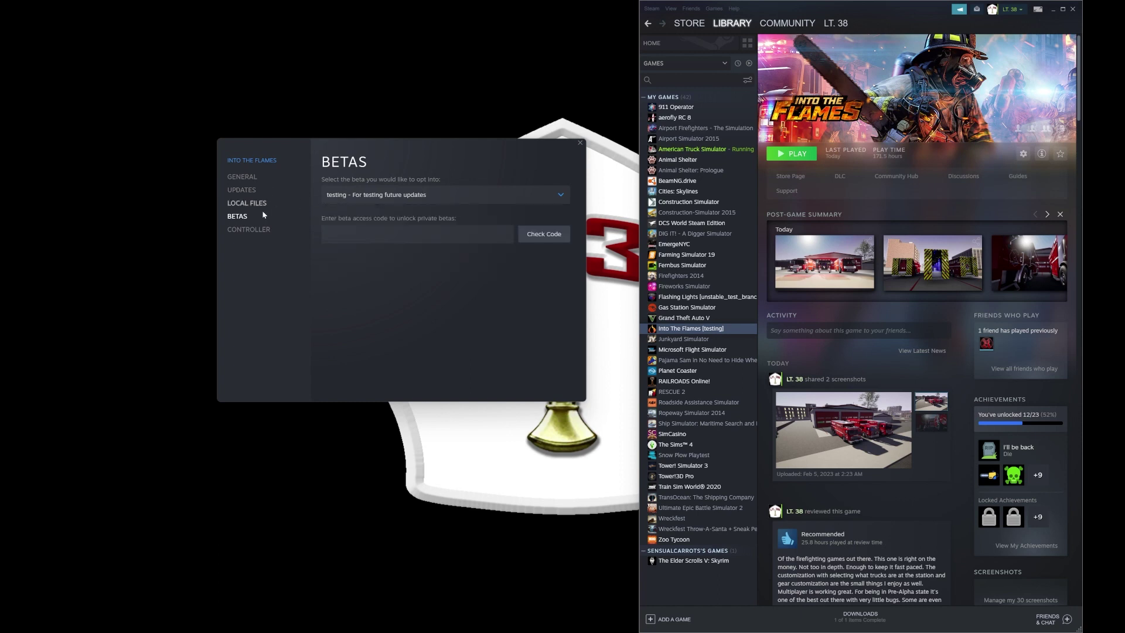
left_click(365, 199)
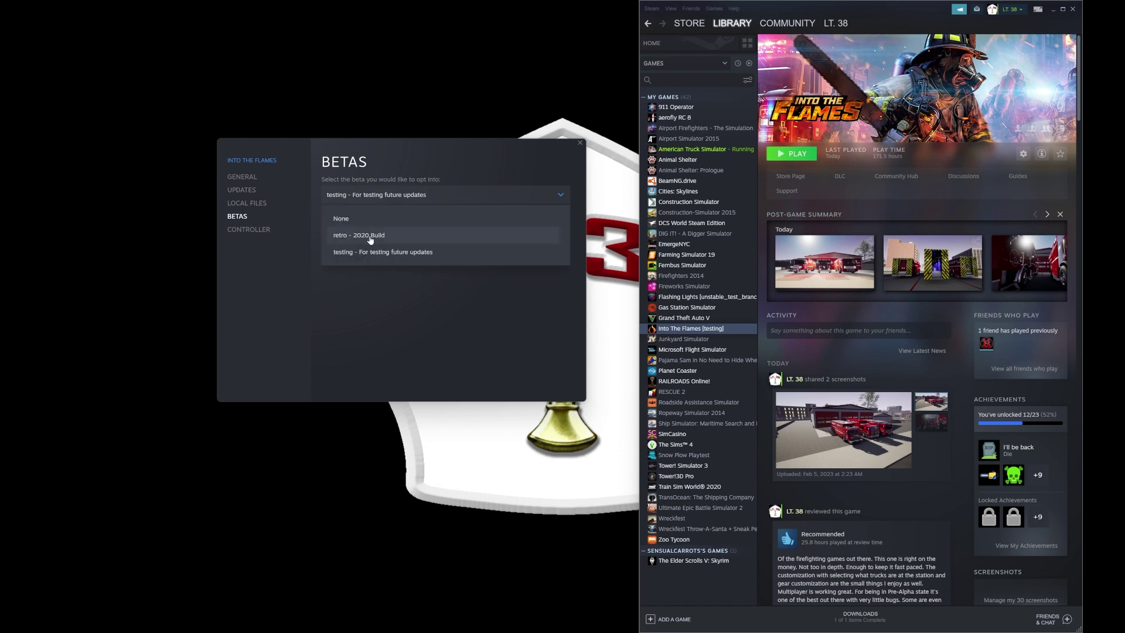
left_click(388, 198)
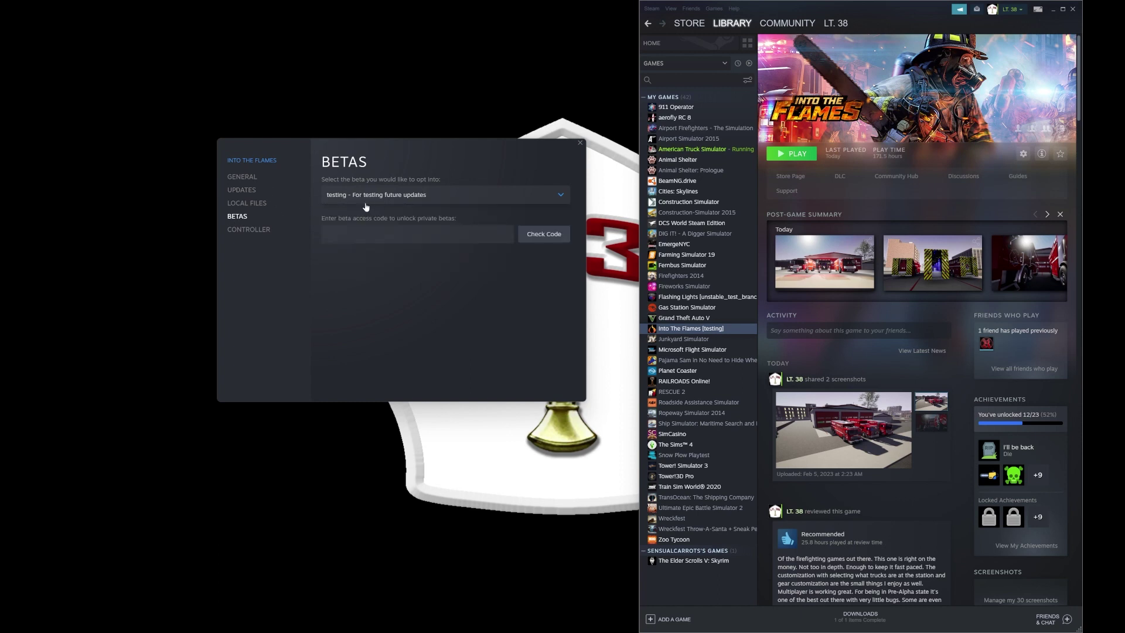
left_click(259, 204)
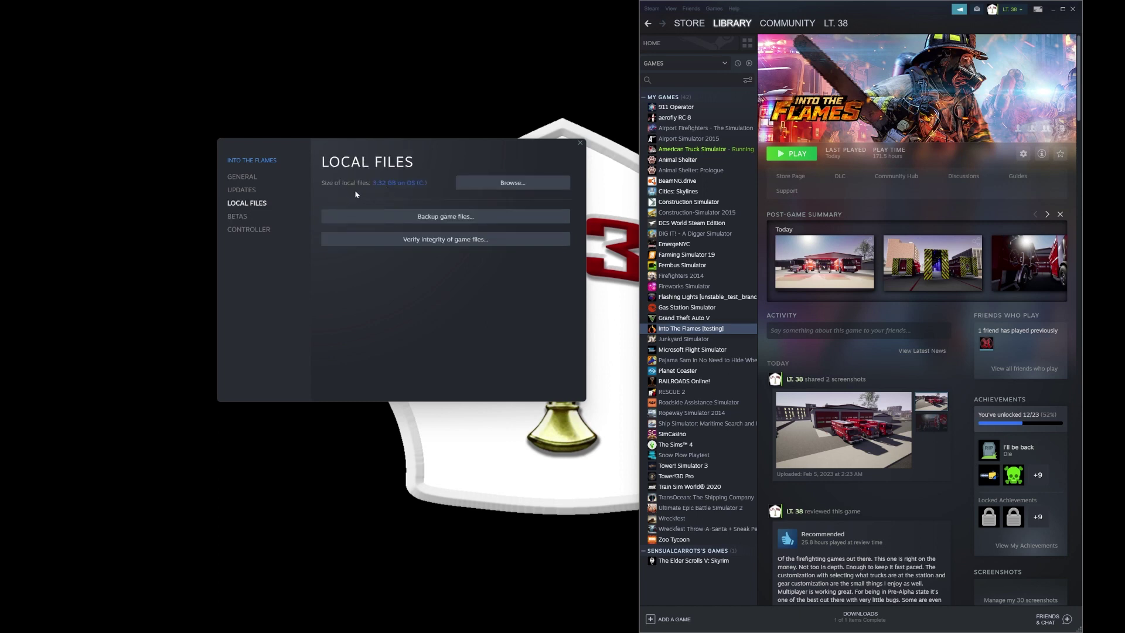
Step: Browse to the Into The Flames install folder, then close the Properties dialog and Steam
left_click(502, 187)
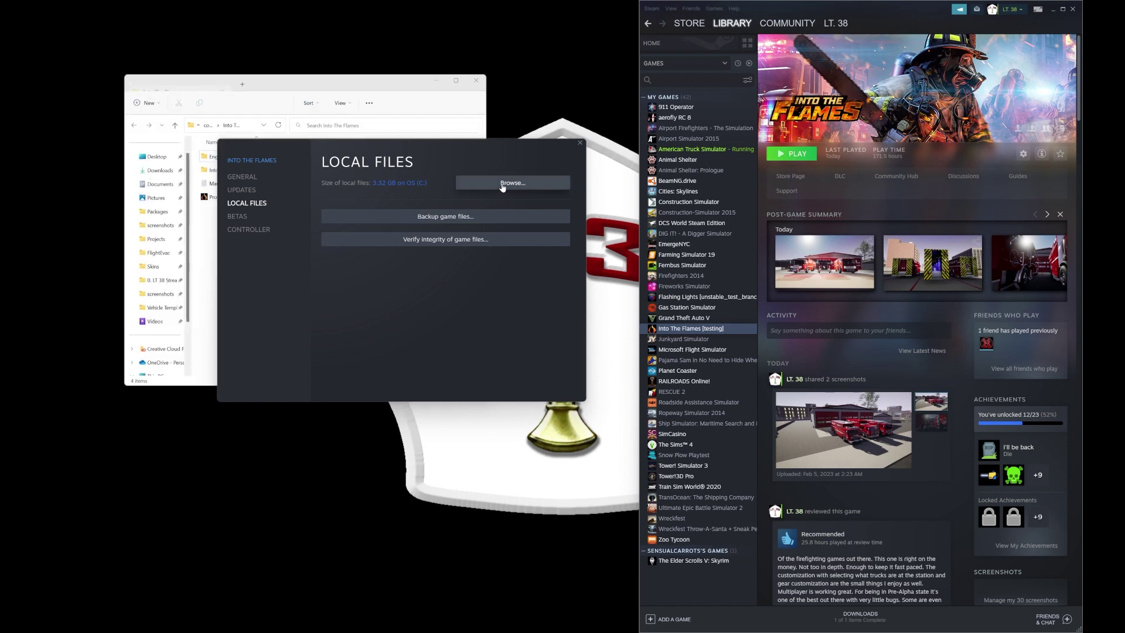
left_click(580, 143)
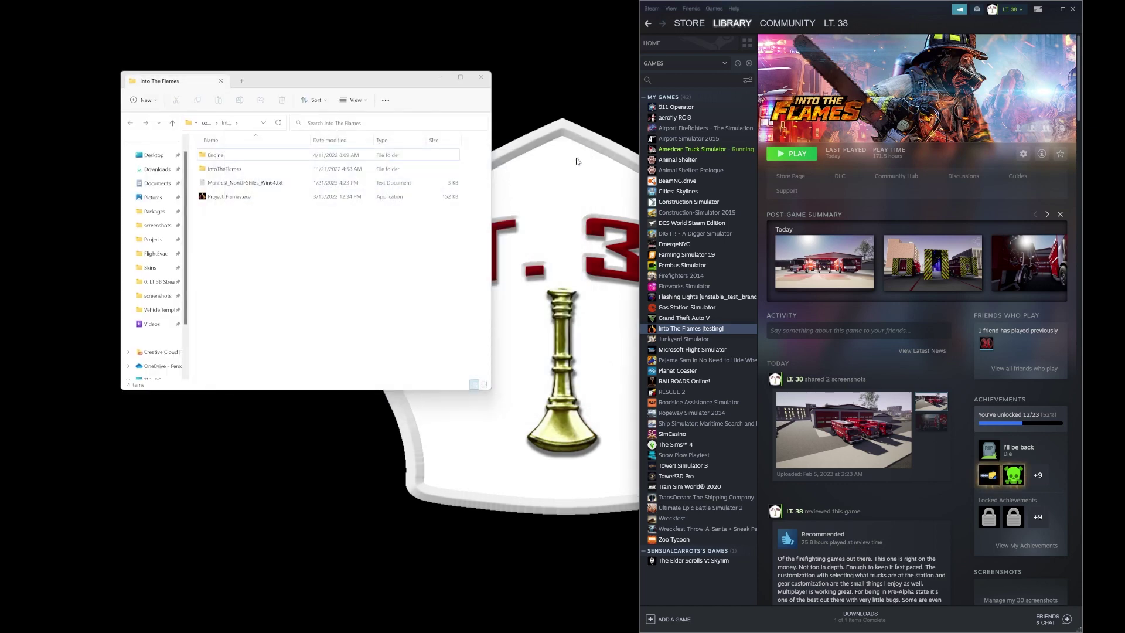
left_click(1074, 9)
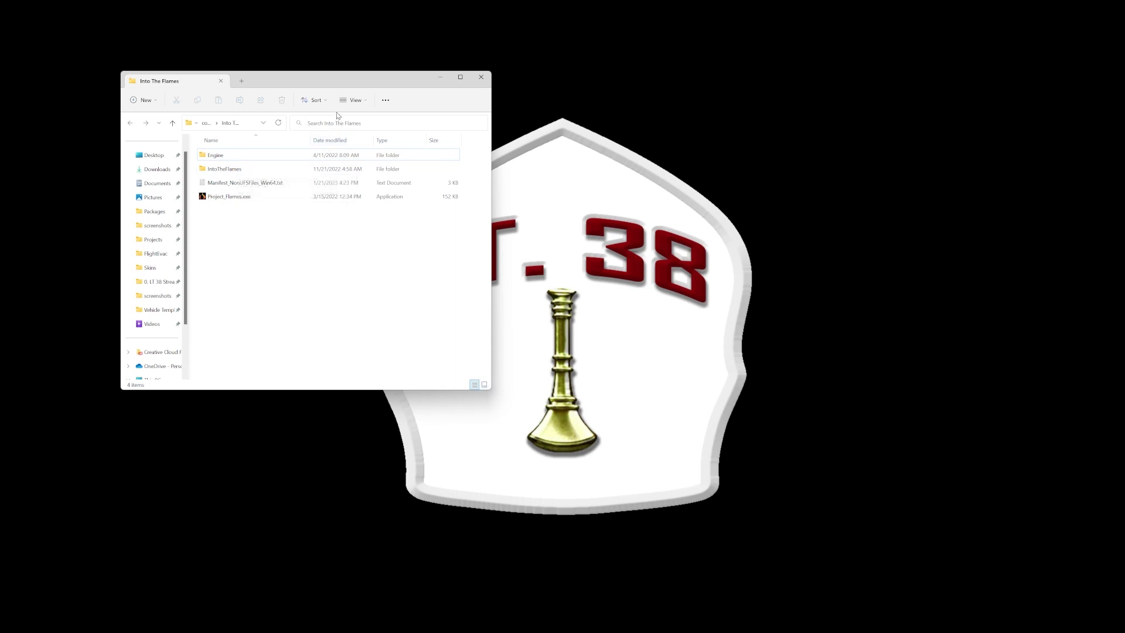
Step: Switch the folder view to Large icons and open the IntoTheFlames folder
left_click(363, 102)
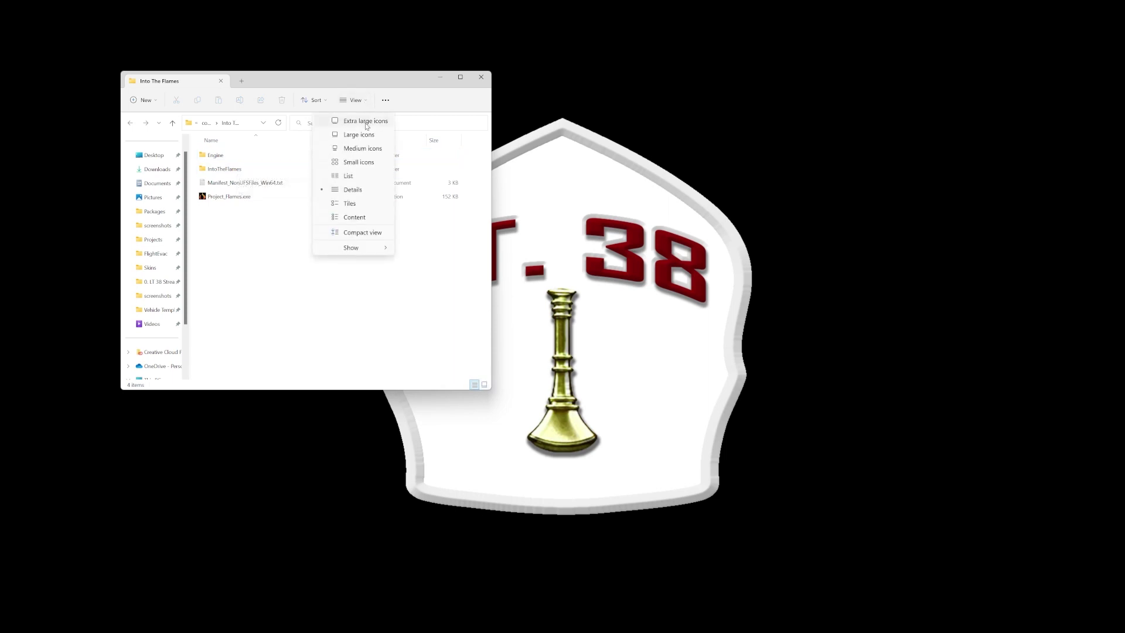
left_click(364, 121)
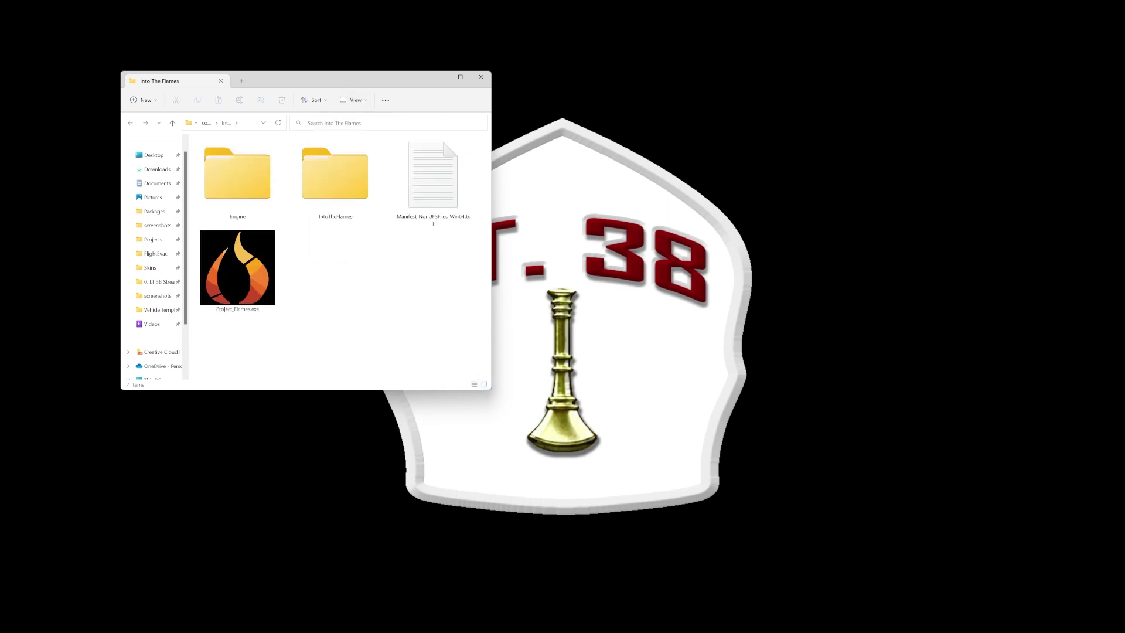
double_click(333, 183)
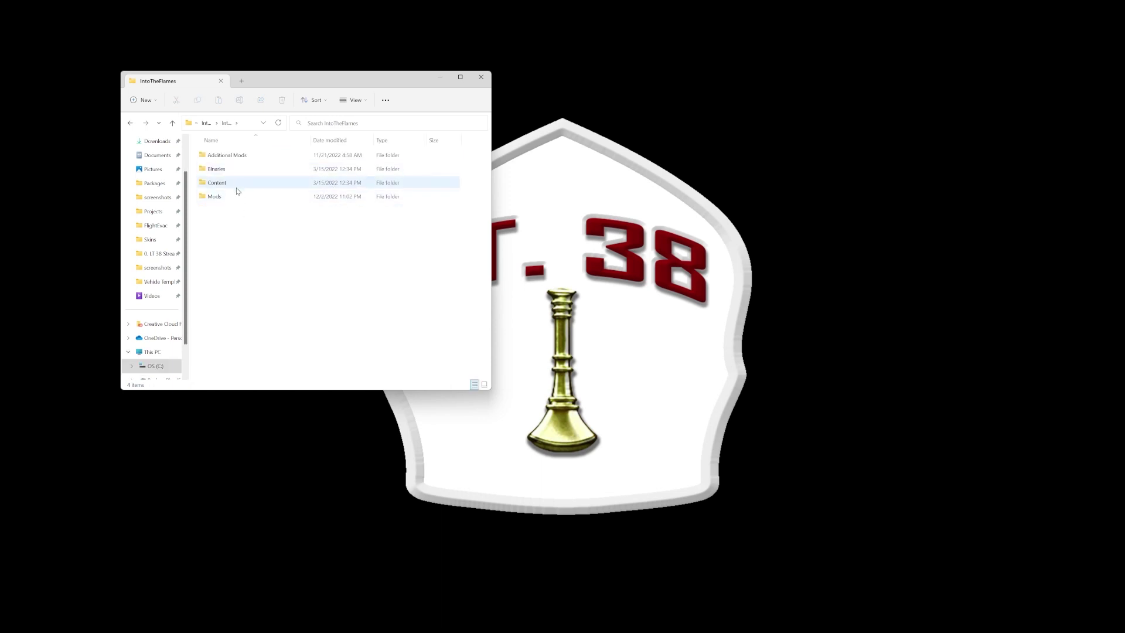
Step: Create a new folder, try naming it Mods, and decline replacing the existing Mods folder
right_click(230, 234)
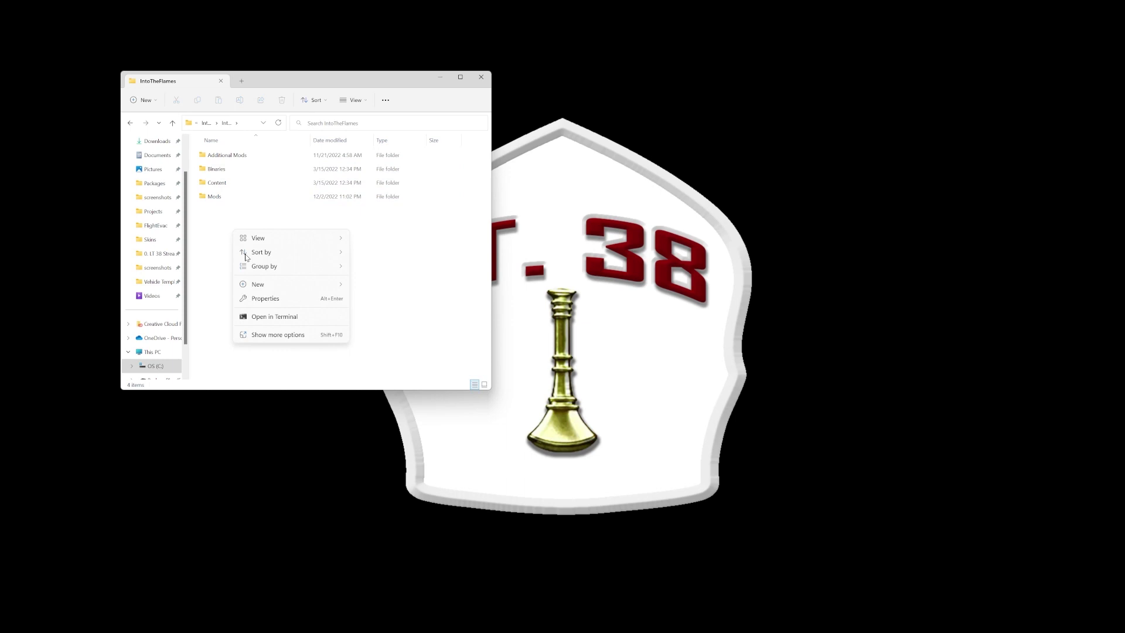
mouse_move(261, 284)
left_click(371, 292)
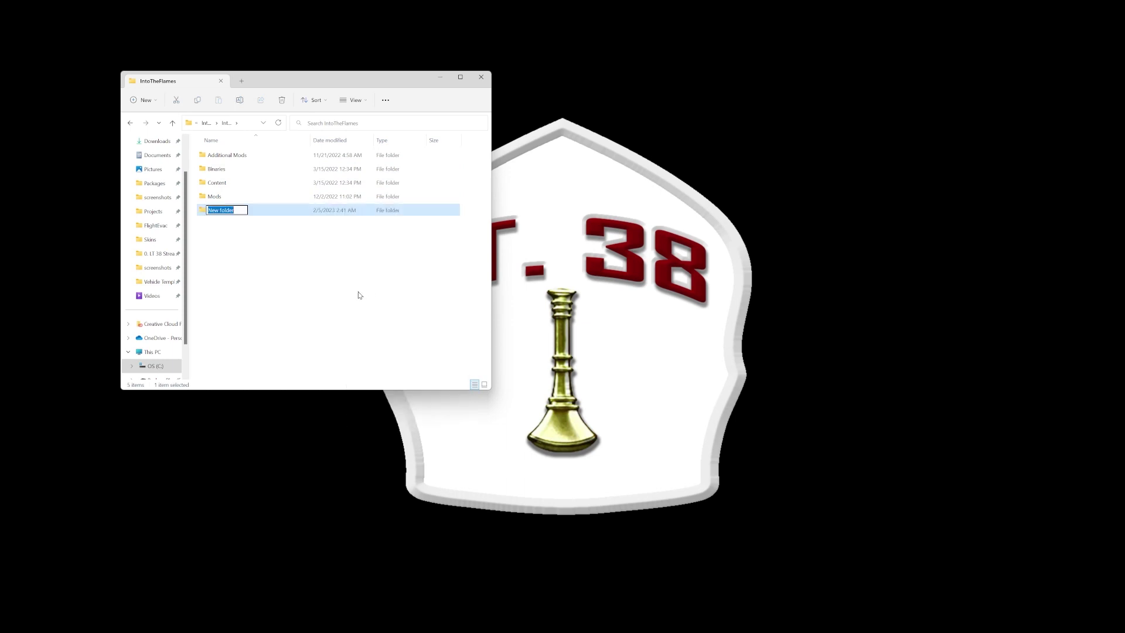
type("Mods")
key("Return")
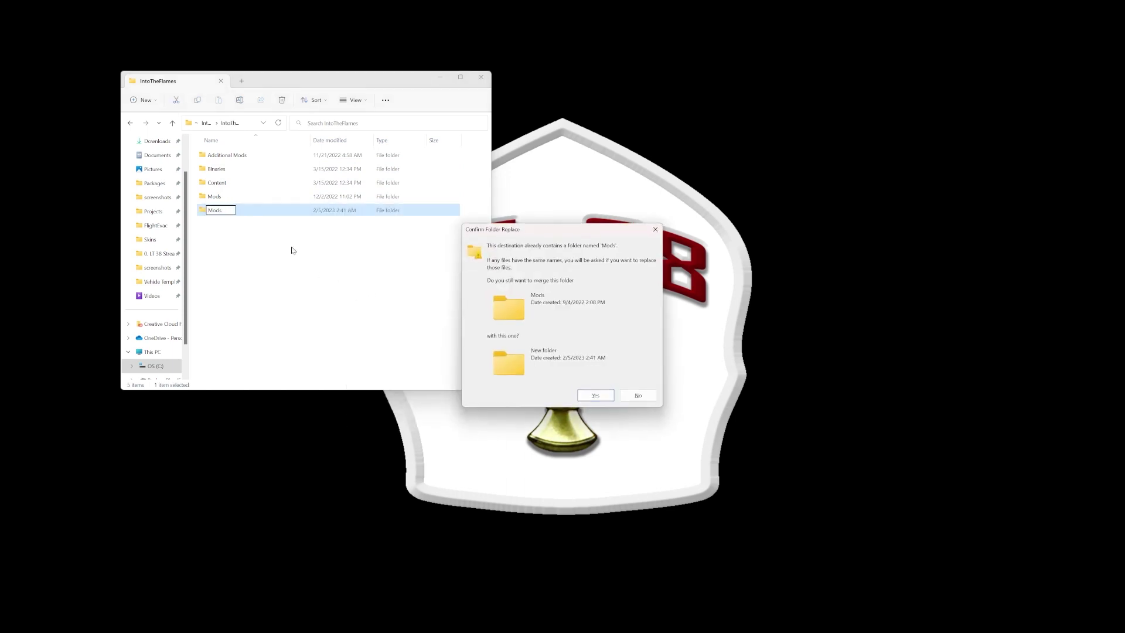
left_click(638, 396)
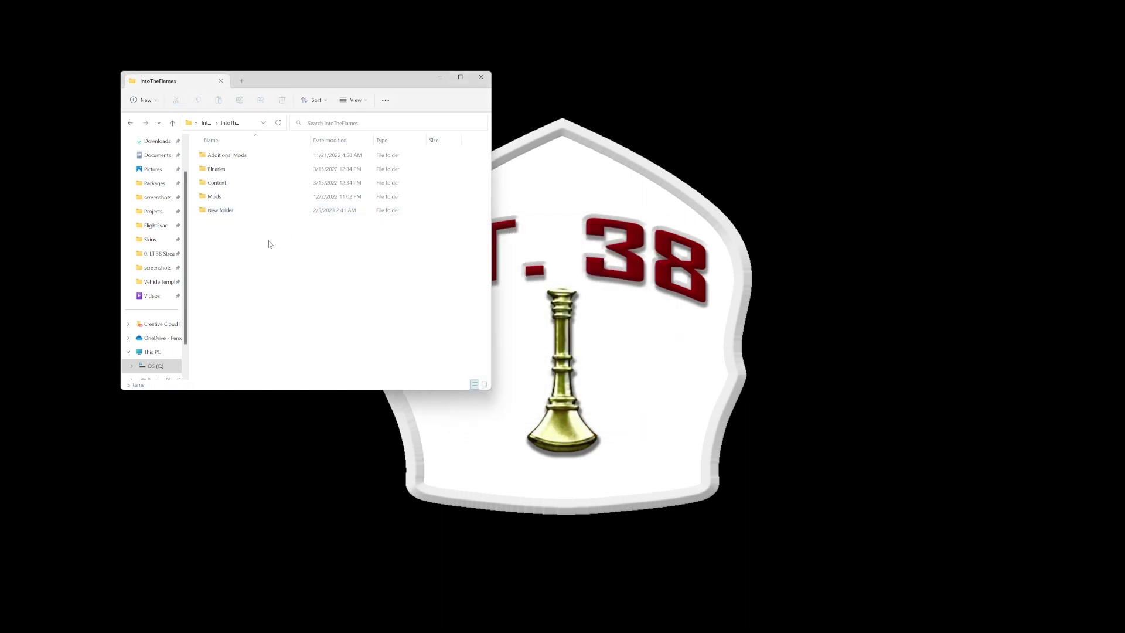
Step: Browse Mods > Station Vehicles > Other Skins, checking the USAF E2 and USAF Quint skin folders
double_click(236, 202)
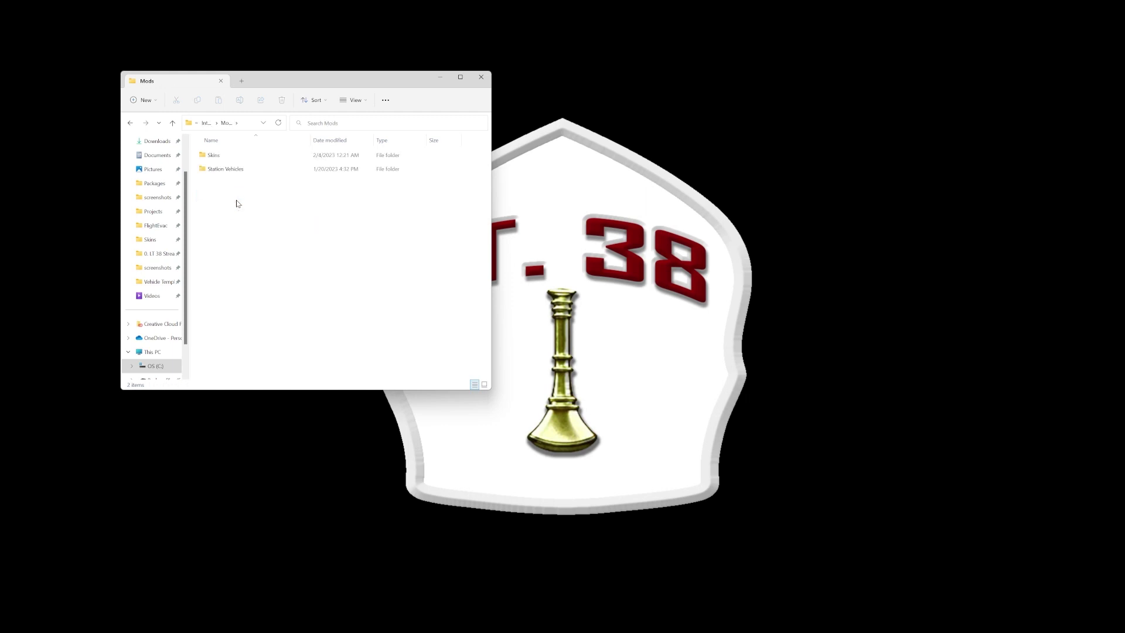
left_click(227, 160)
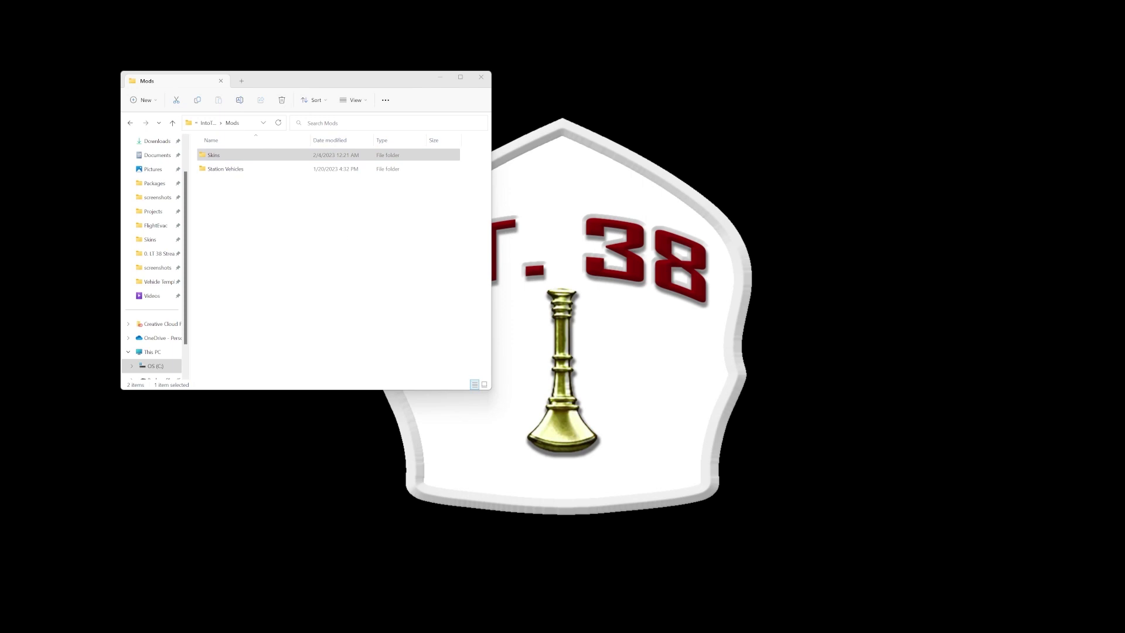
double_click(238, 171)
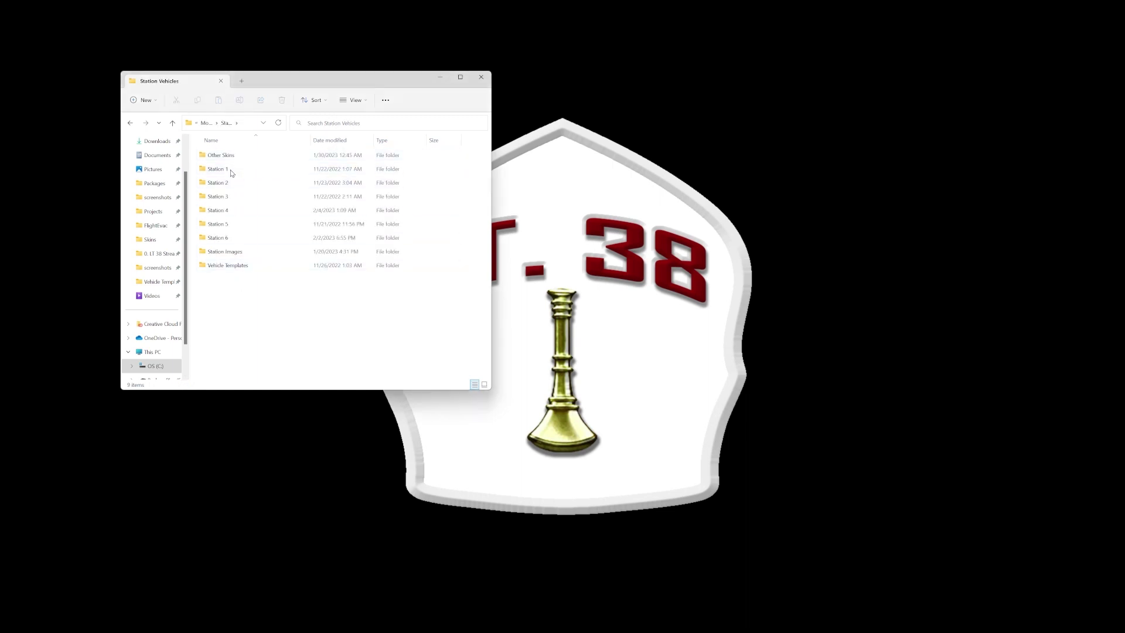
double_click(248, 156)
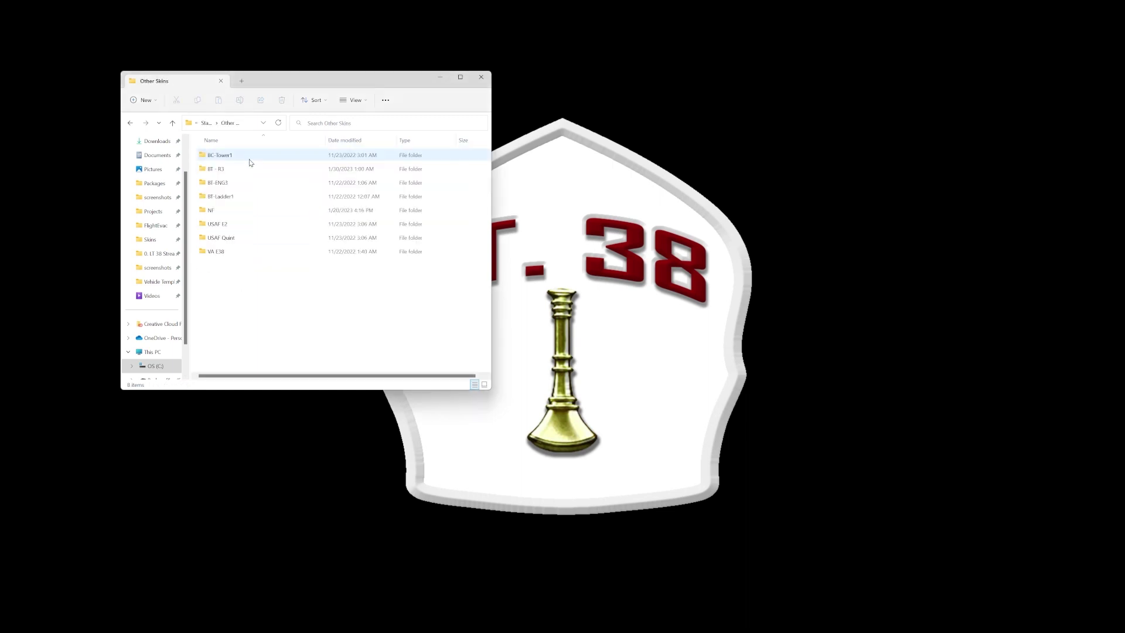
double_click(236, 224)
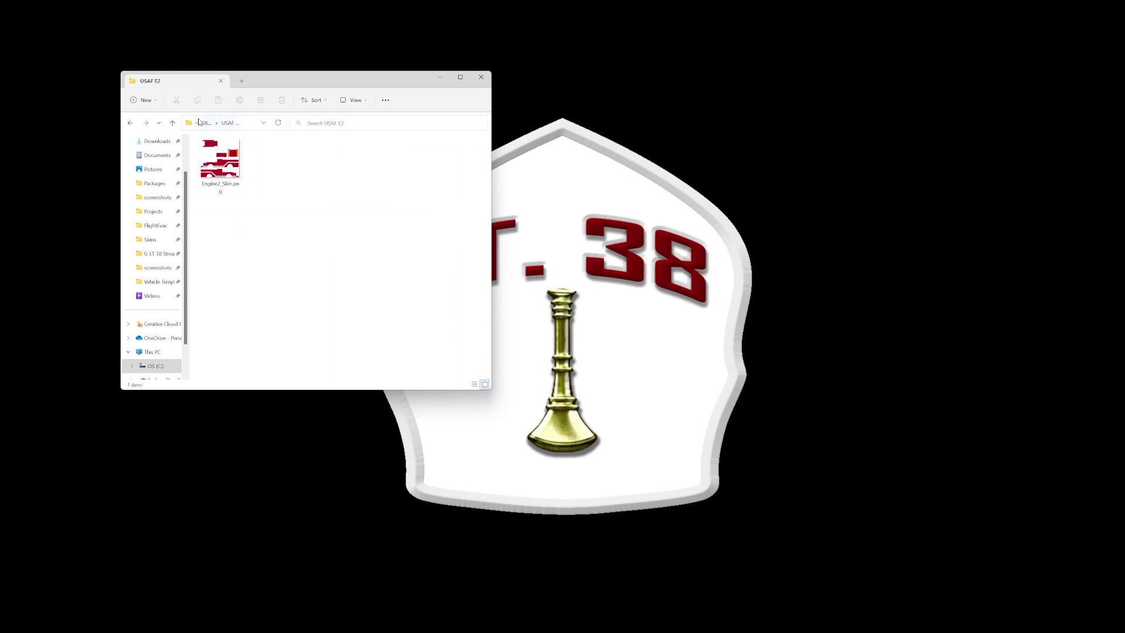
left_click(206, 122)
double_click(220, 238)
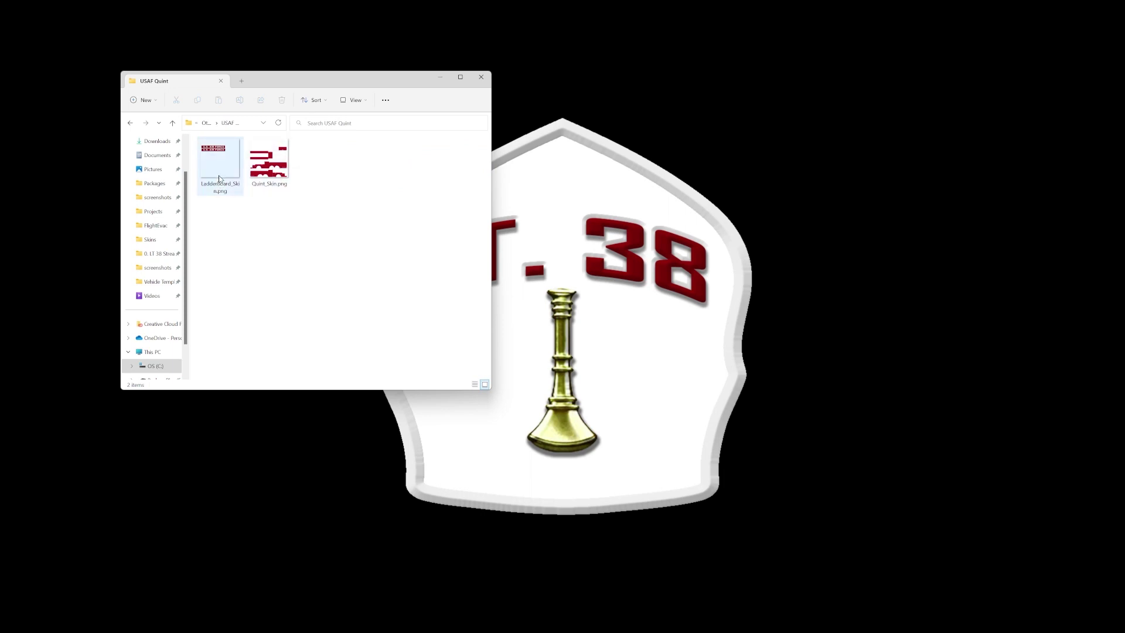
left_click(206, 123)
left_click(206, 123)
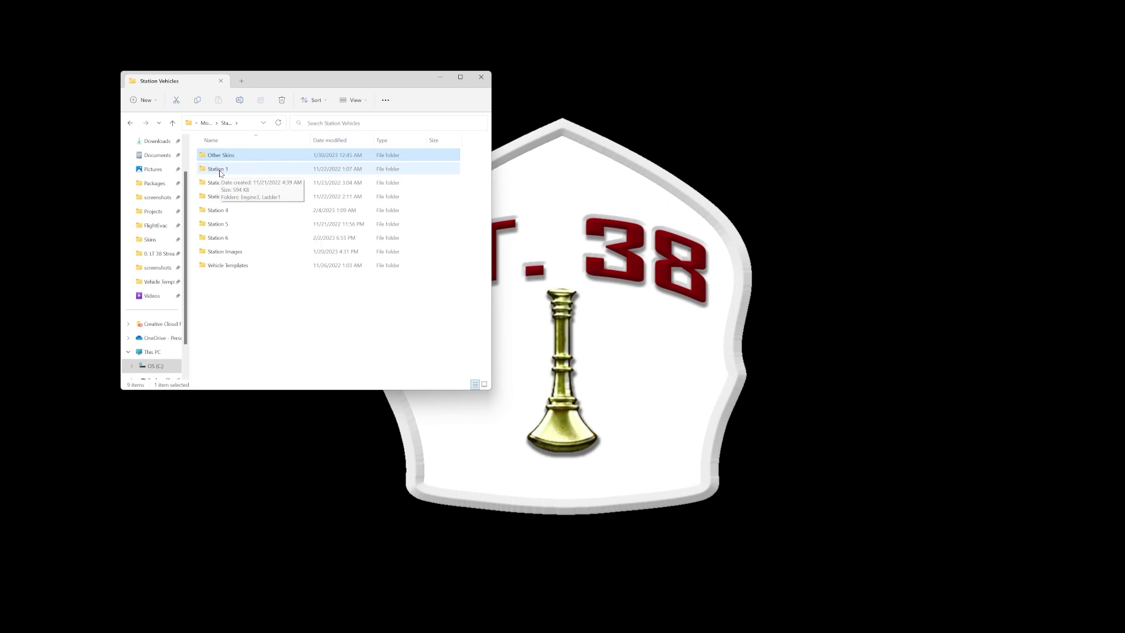
Step: Inspect Station 1's Engine3 and Ladder1 folders, then go back to Mods and open Skins
double_click(219, 171)
double_click(217, 155)
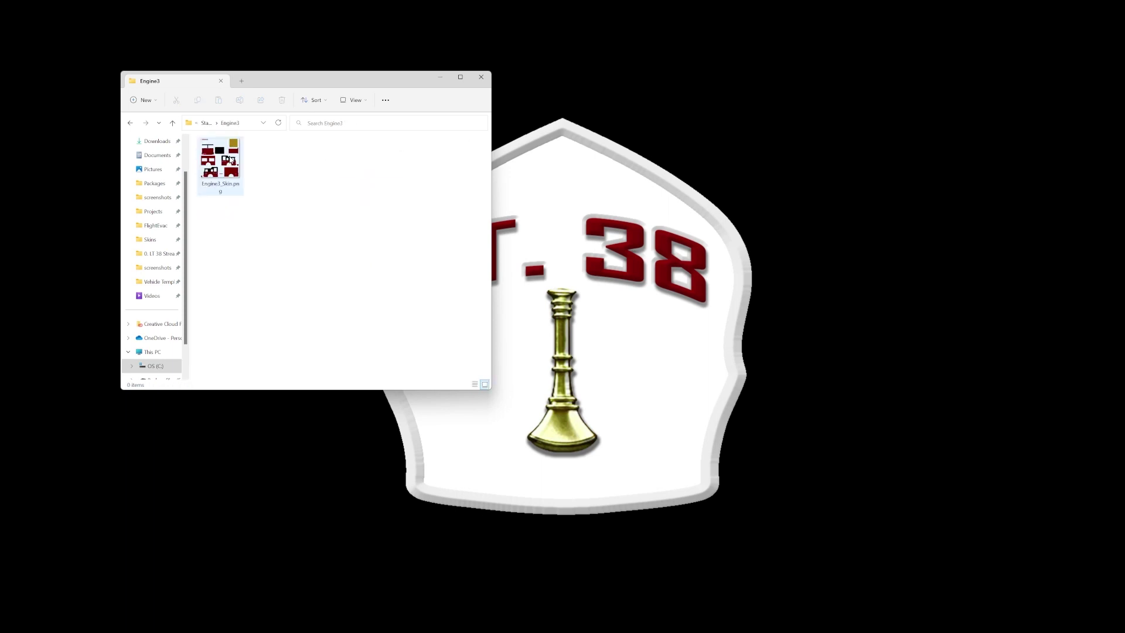
key("alt+Left")
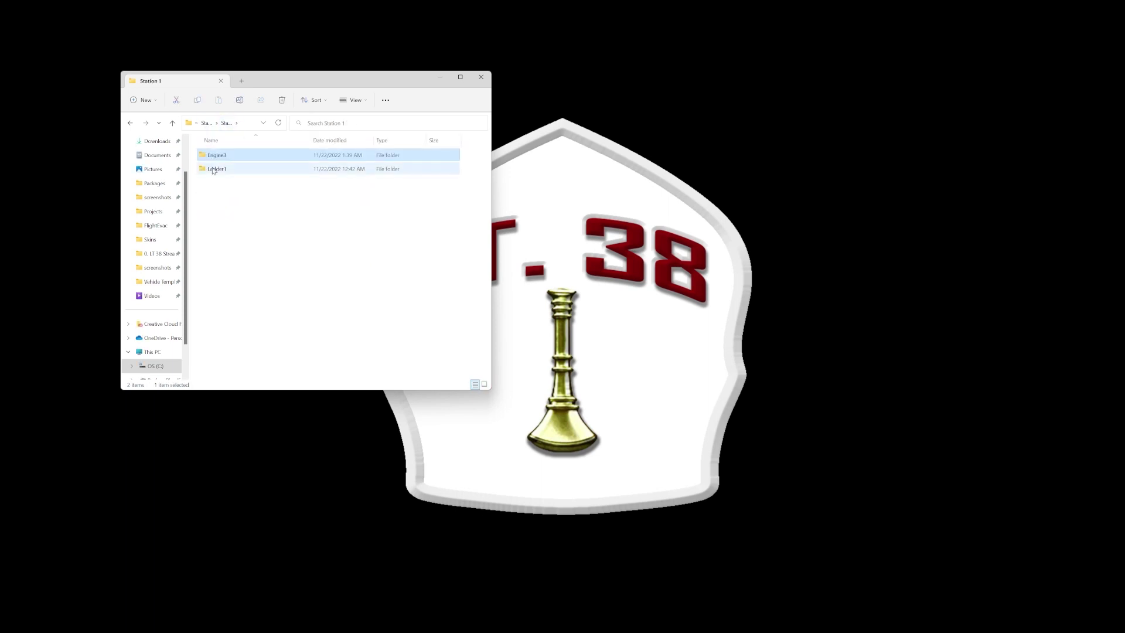
double_click(213, 169)
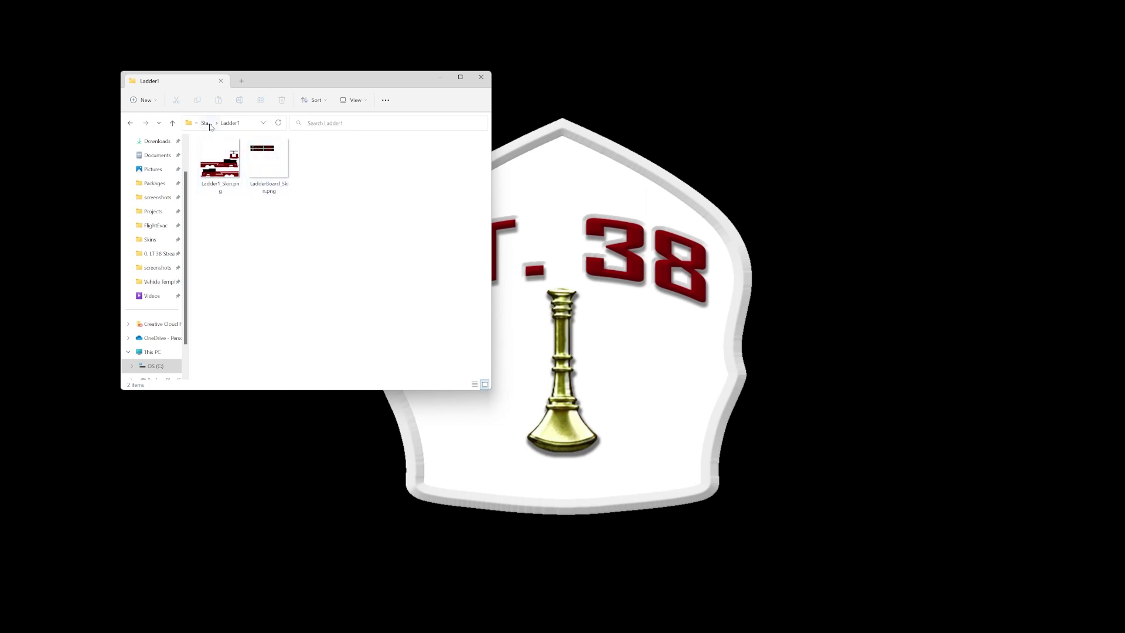
left_click(206, 123)
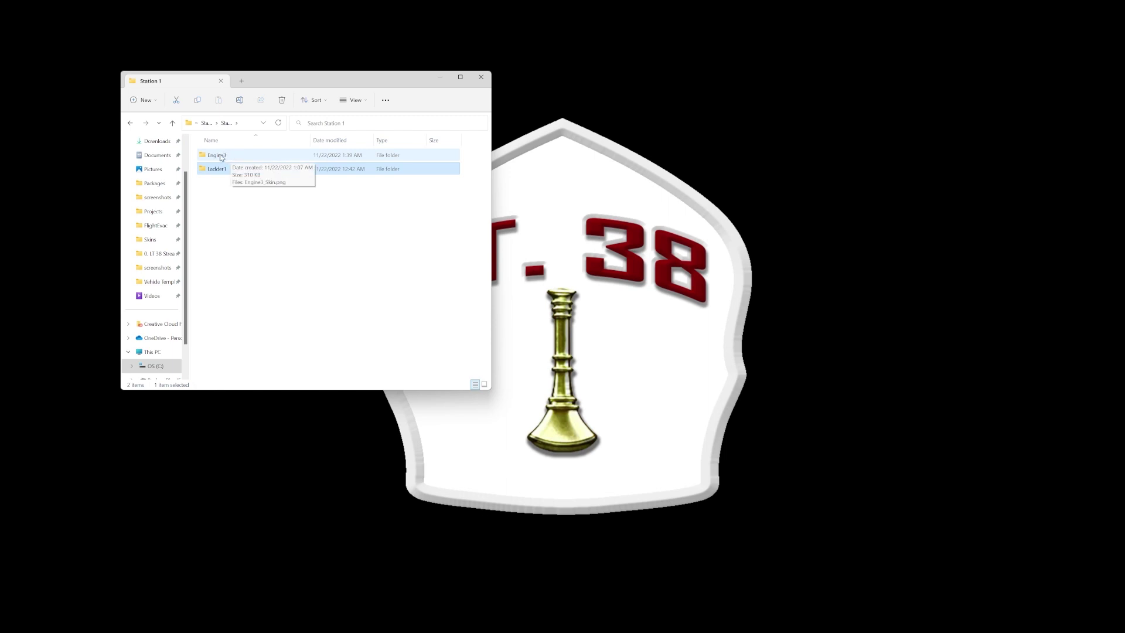
left_click(205, 122)
left_click(208, 124)
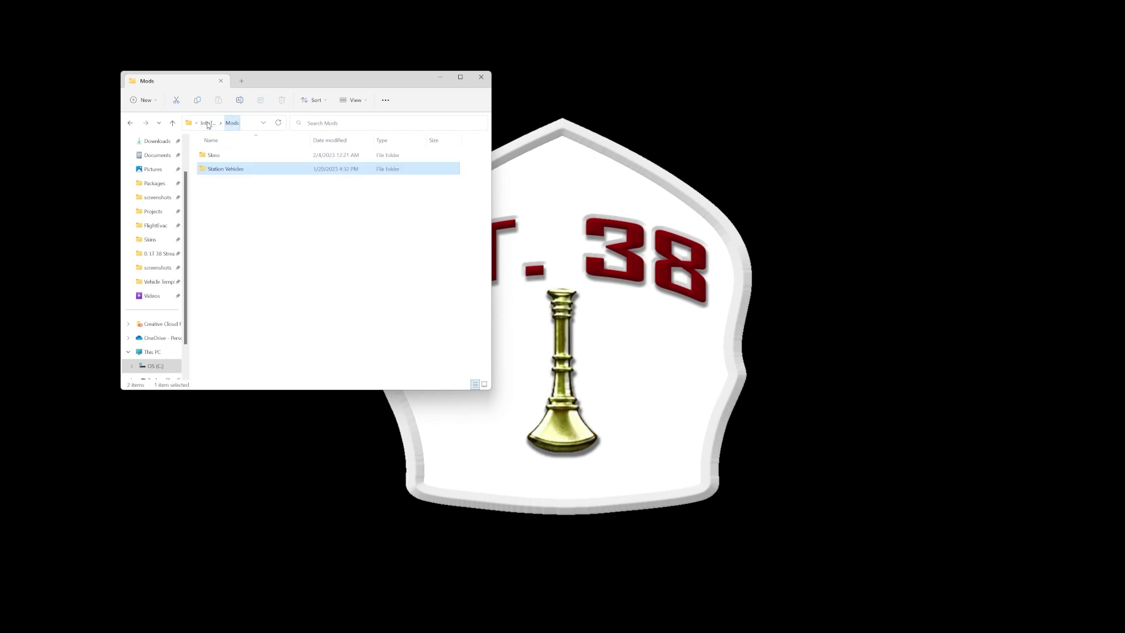
double_click(226, 170)
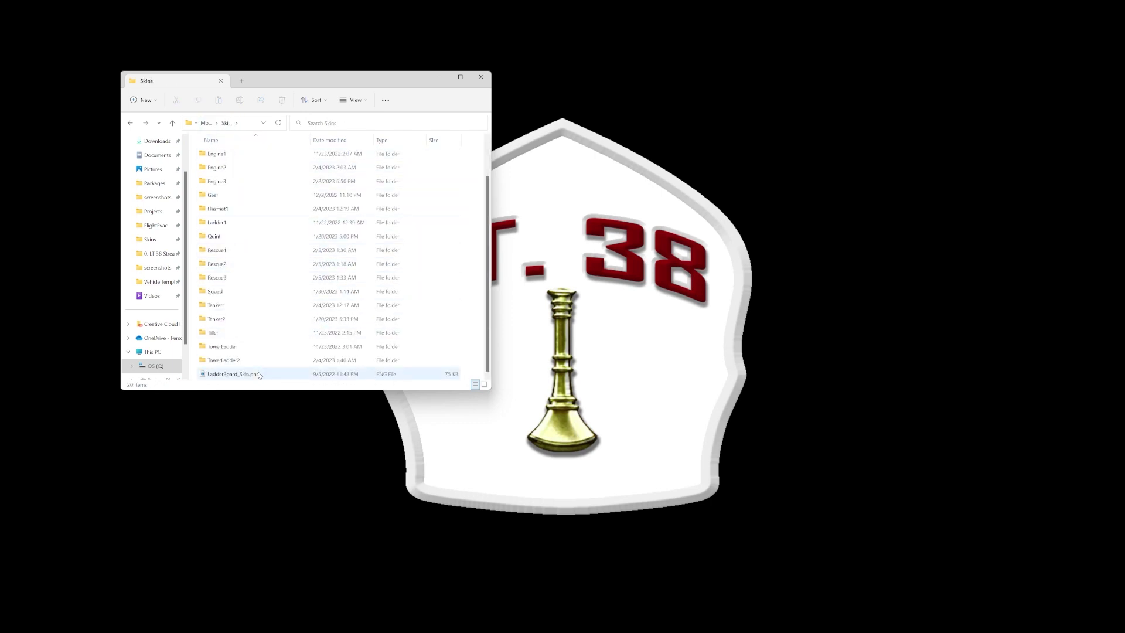
Step: Scroll the Skins list to the top and widen the window to show the full address path
scroll(273, 248, "up", 1)
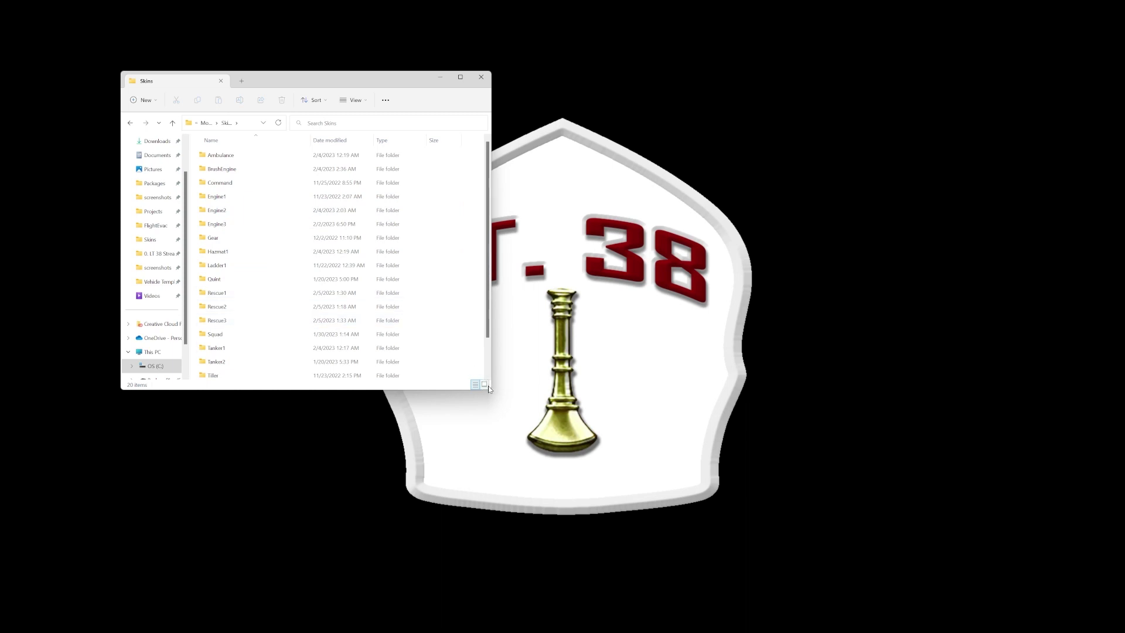
left_click_drag(490, 388, 771, 497)
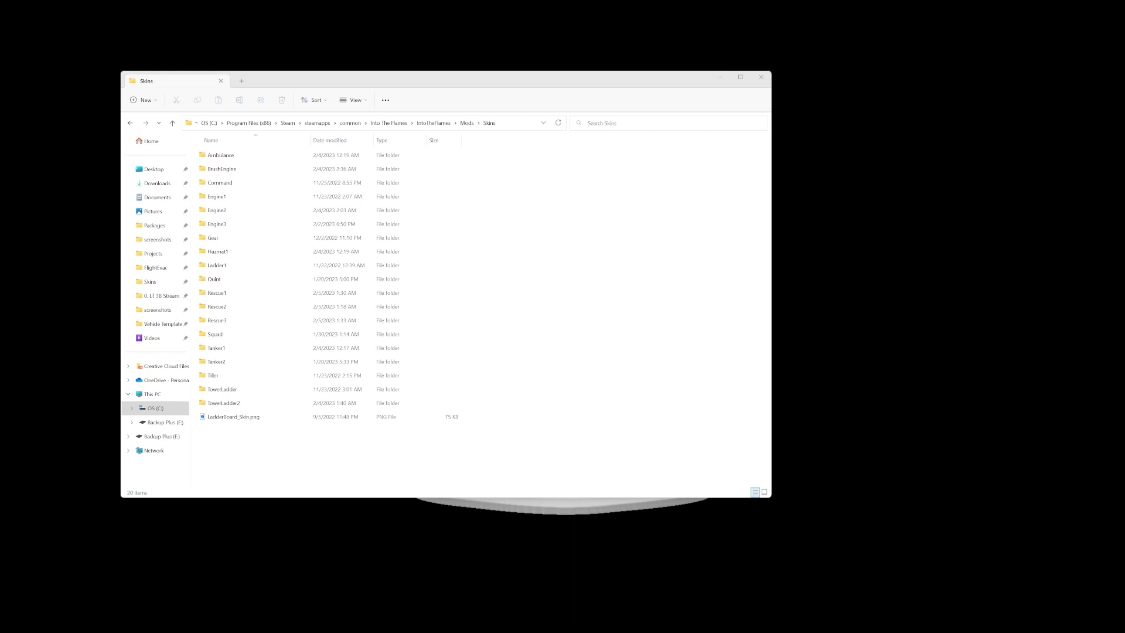
Step: In Discord's Fully Involved Game Studios server, look over #itf-official-templates, then open #mod-requests
key("alt+Tab")
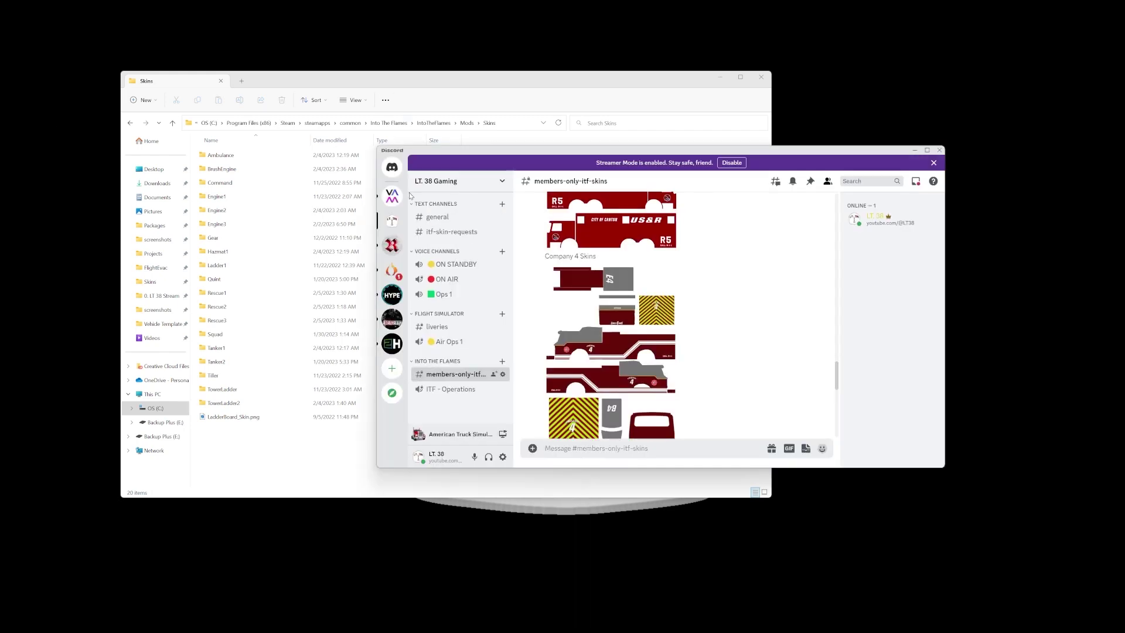
left_click(392, 271)
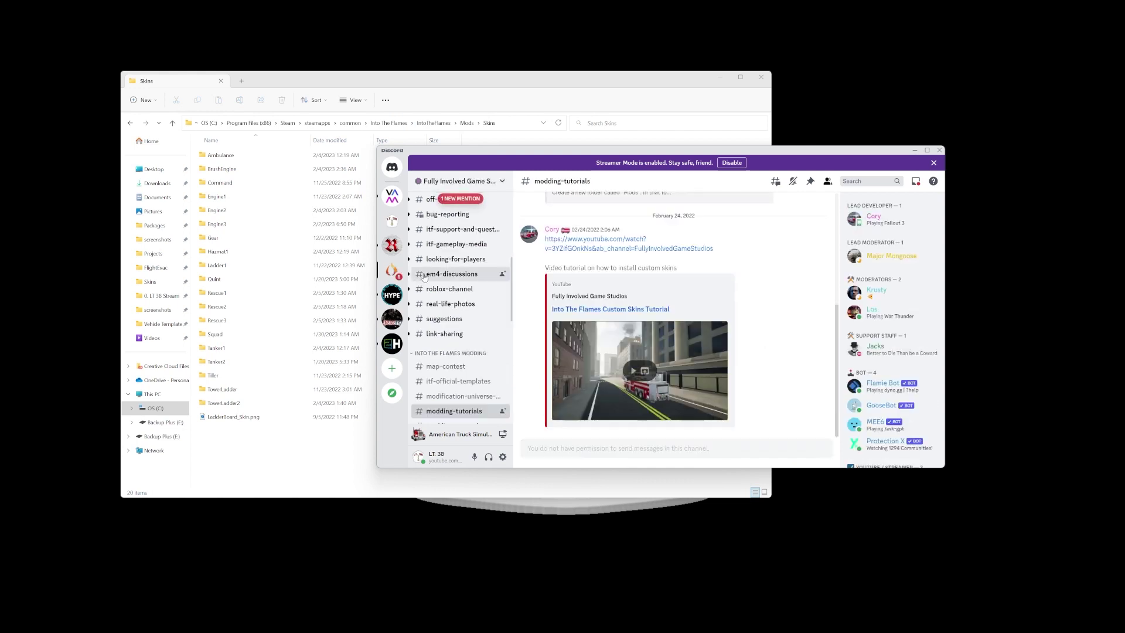
left_click(458, 382)
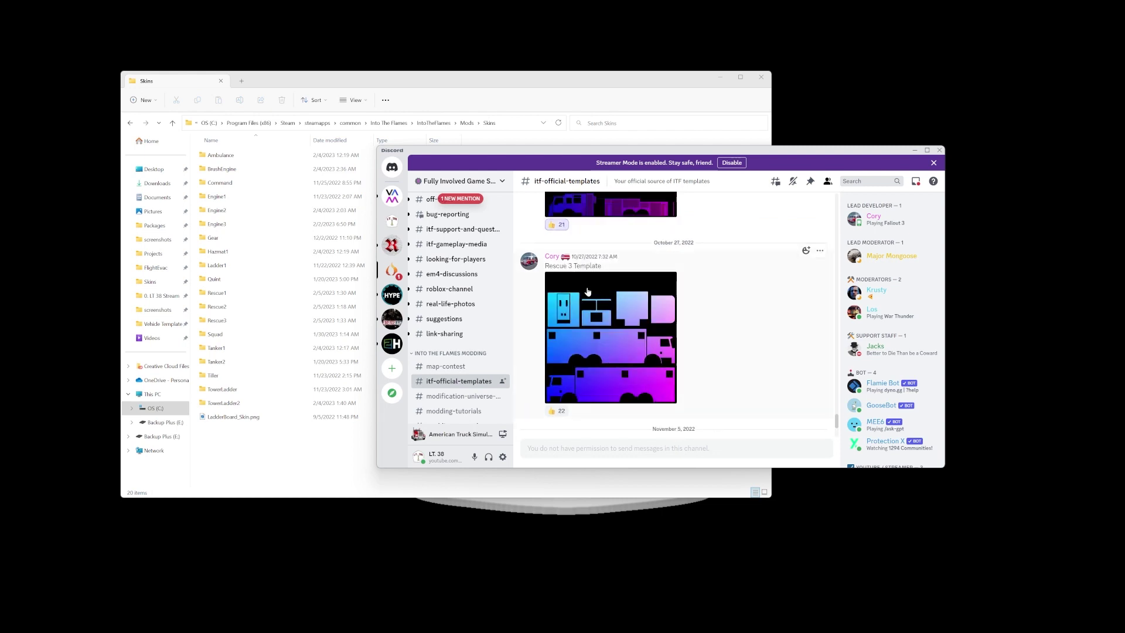
scroll(569, 275, "up", 5)
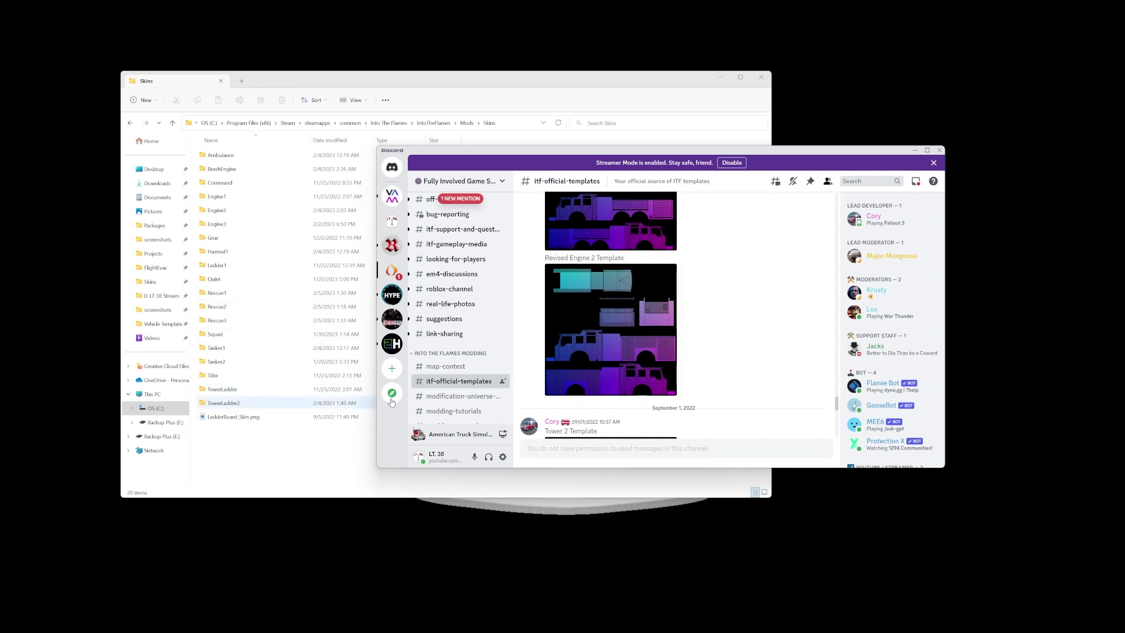
scroll(468, 352, "down", 3)
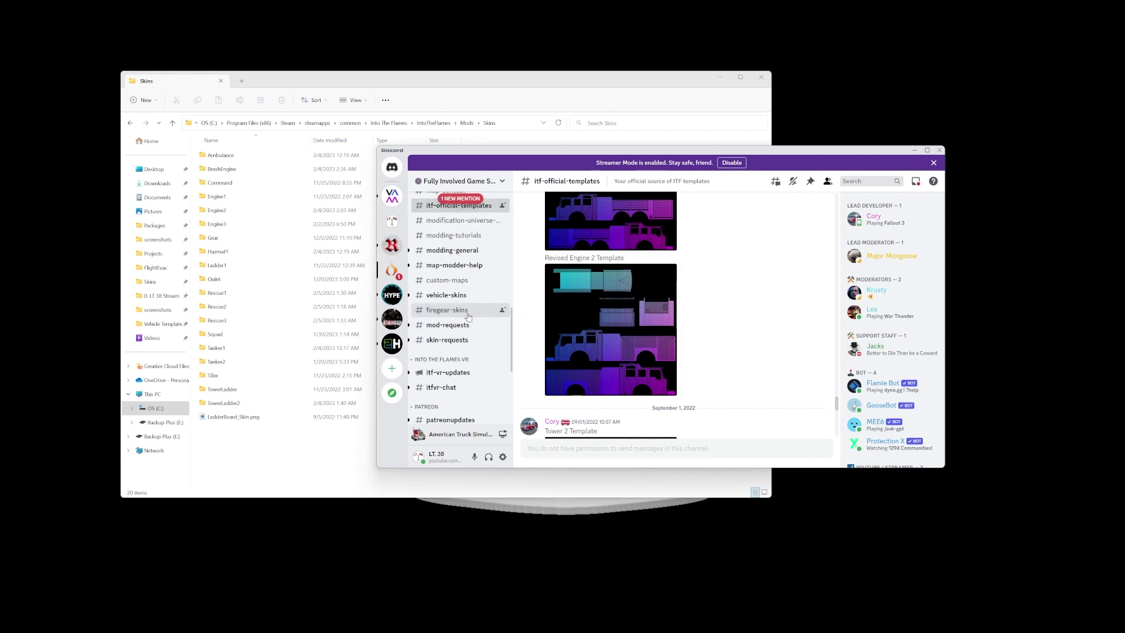
left_click(461, 331)
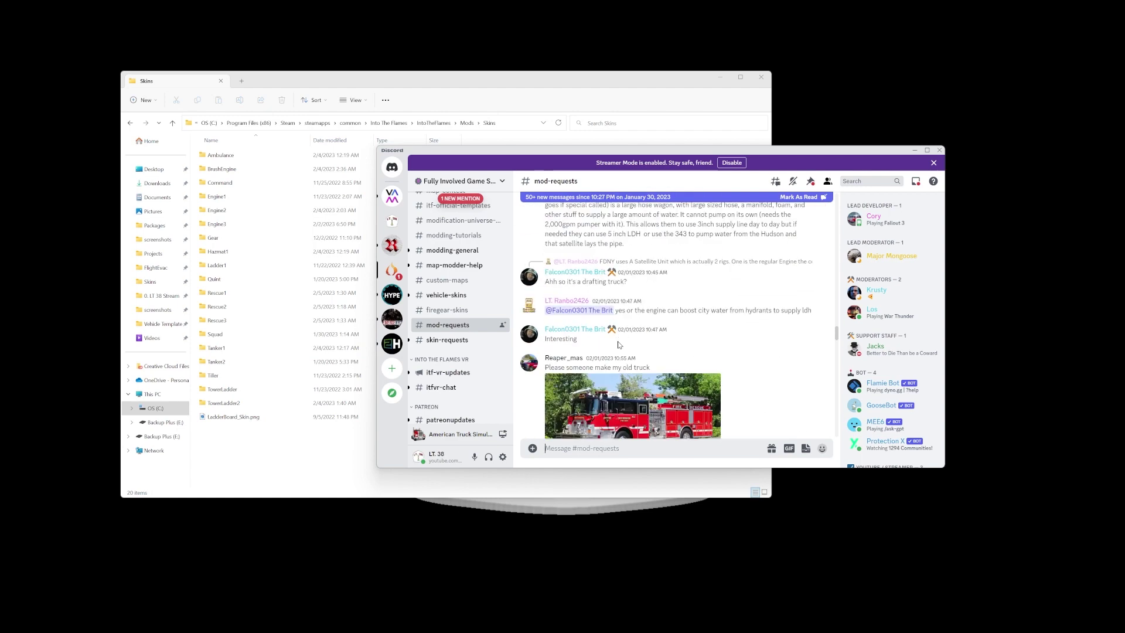
scroll(618, 342, "down", 3)
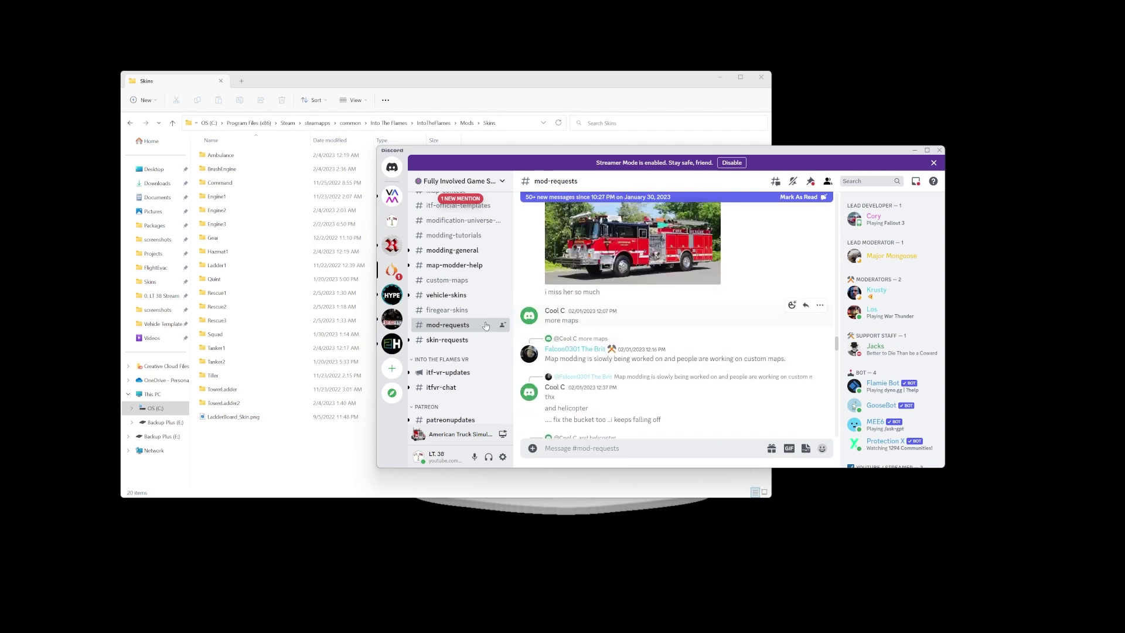
Step: Open #vehicle-skins and scroll to the red-and-white fire engine skin texture
left_click(467, 298)
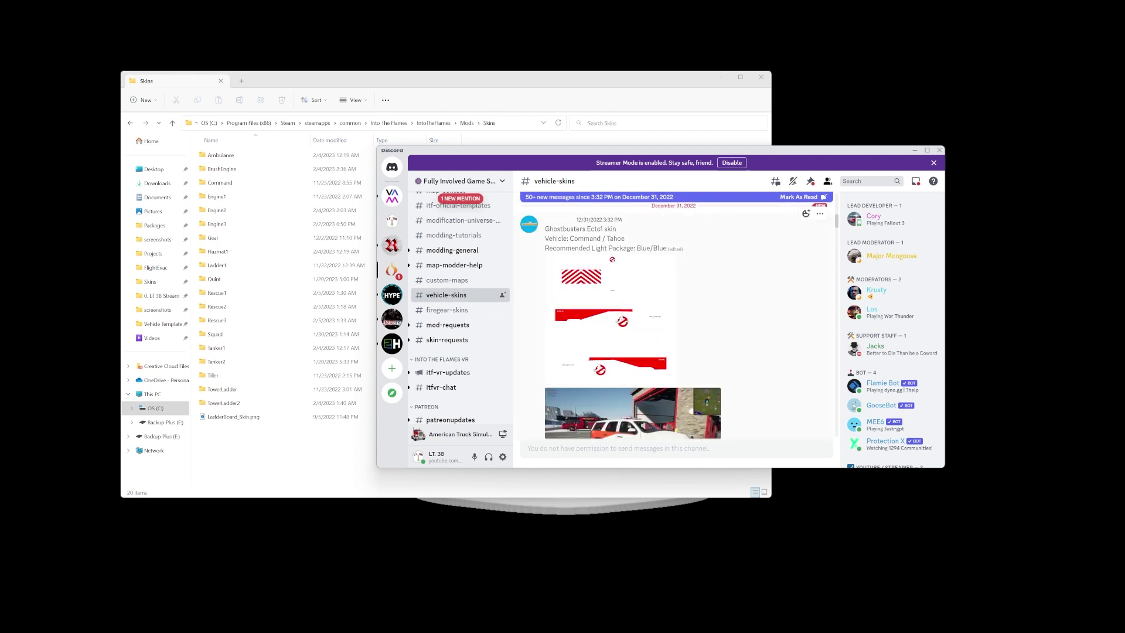
scroll(660, 256, "down", 3)
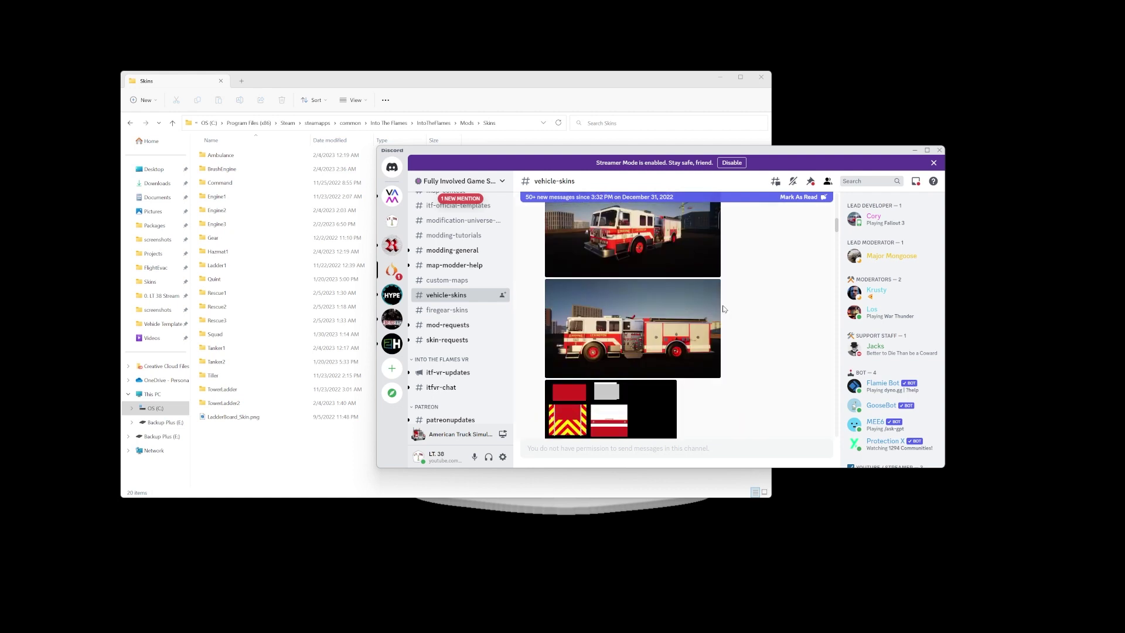
scroll(725, 313, "up", 3)
scroll(677, 357, "down", 3)
scroll(600, 372, "down", 6)
scroll(616, 357, "up", 3)
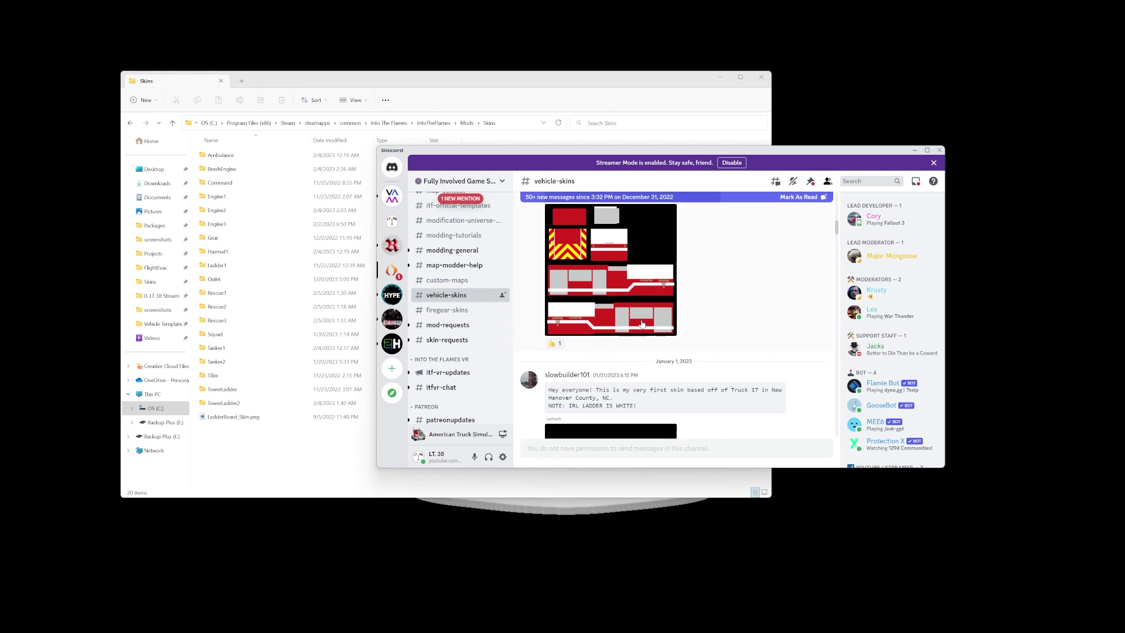
Step: Save Image on the fire engine skin and point the Save As dialog at Skins\Engine1
right_click(604, 260)
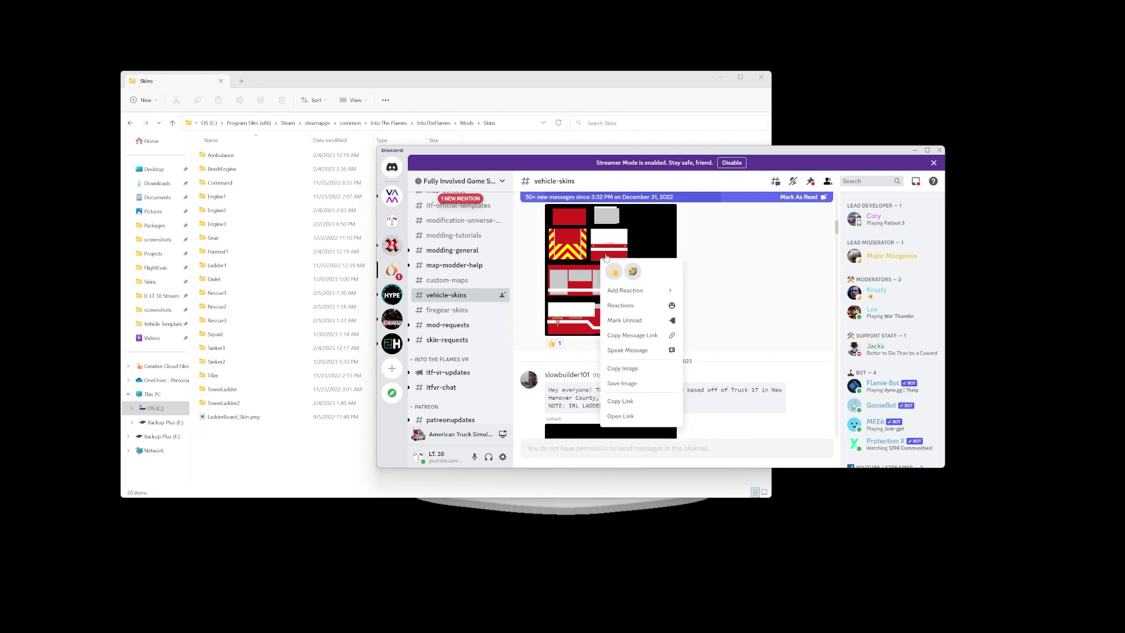
left_click(623, 385)
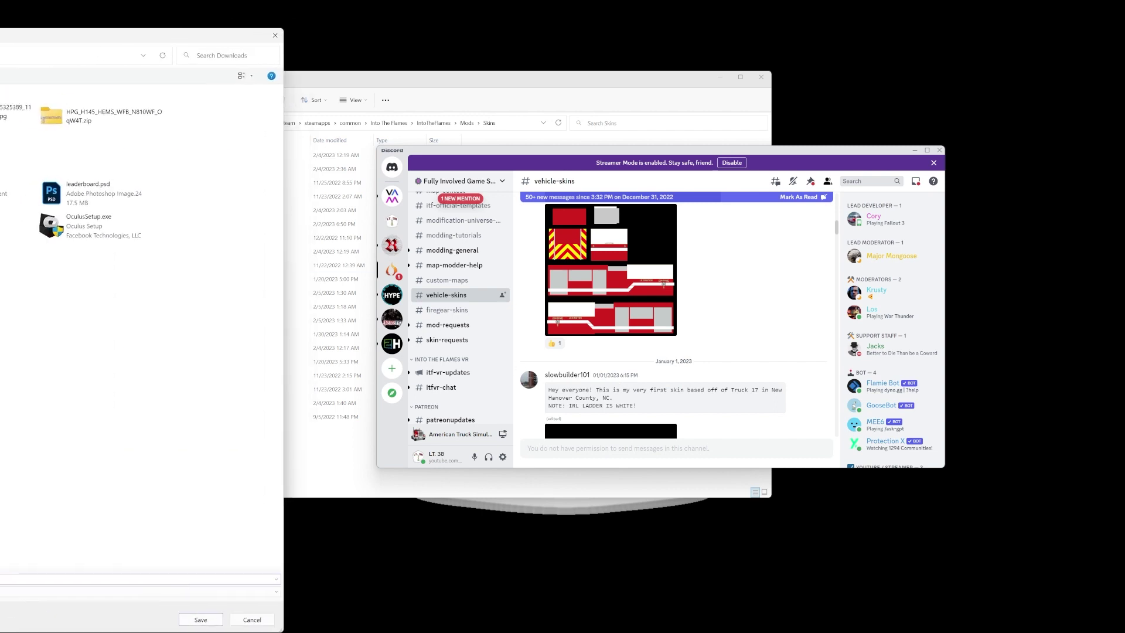
key("Return")
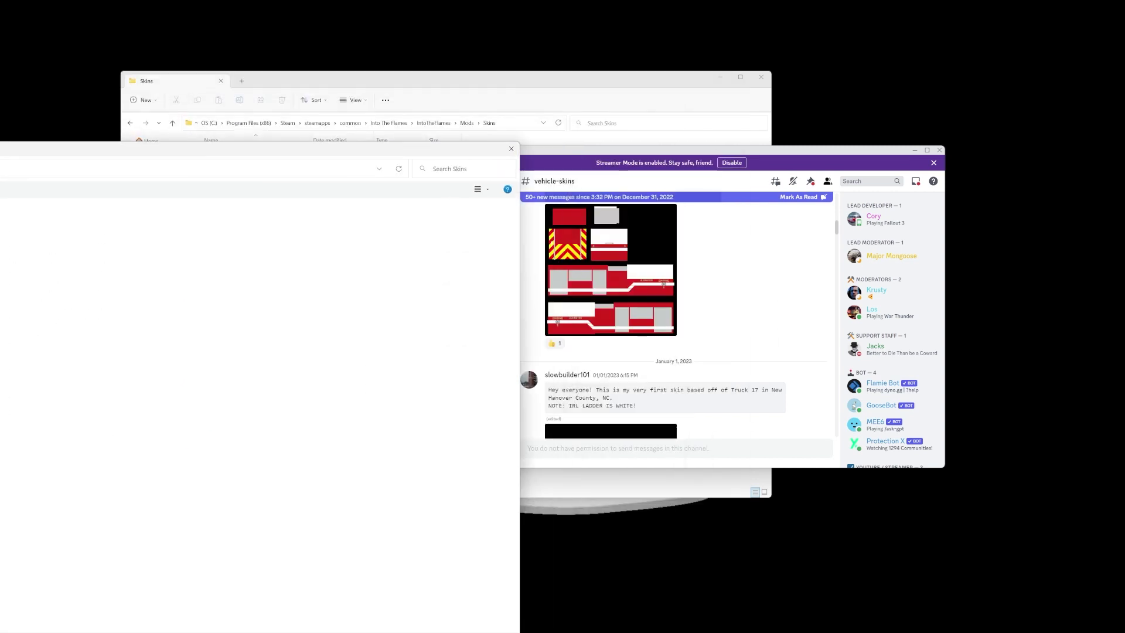
scroll(587, 234, "up", 3)
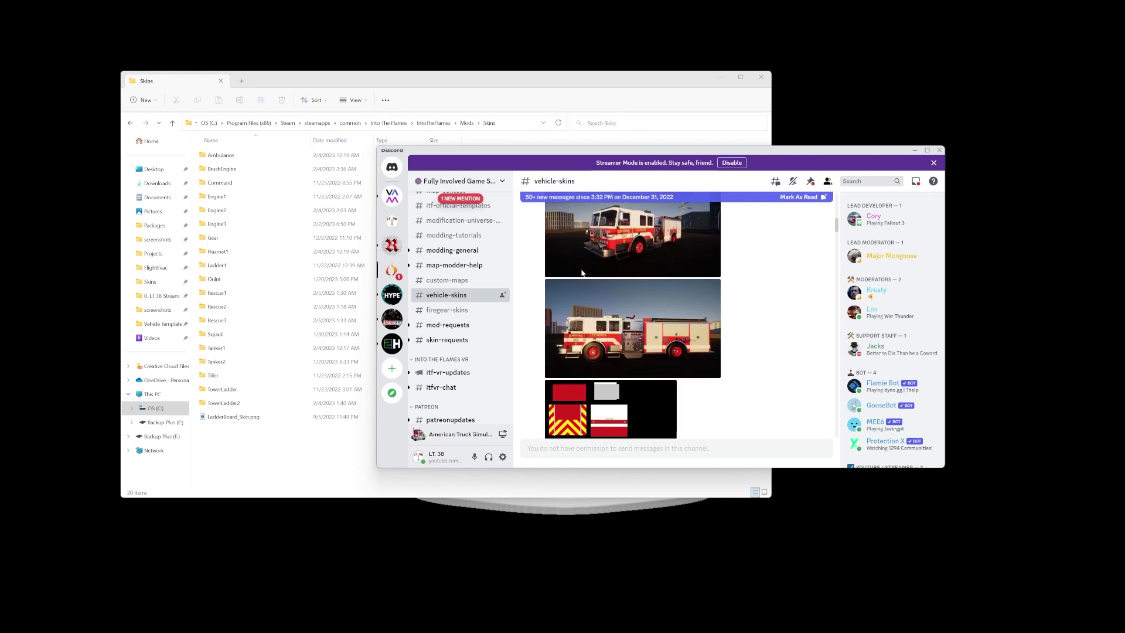
scroll(578, 285, "down", 3)
scroll(571, 284, "up", 3)
scroll(569, 276, "up", 3)
scroll(568, 276, "down", 3)
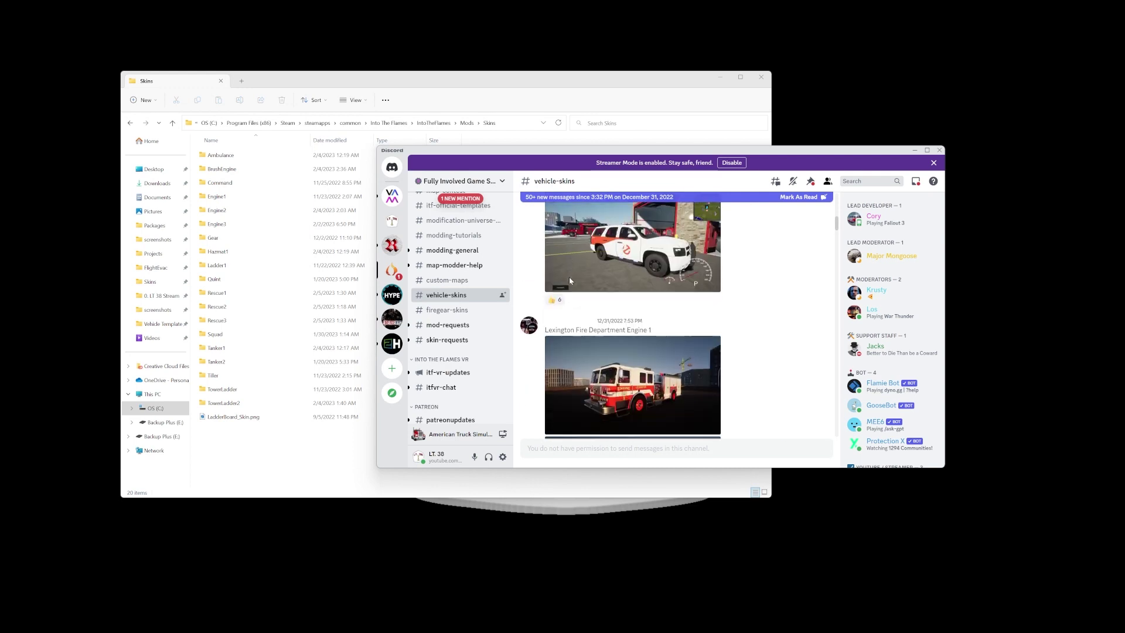
key("super+shift+Right")
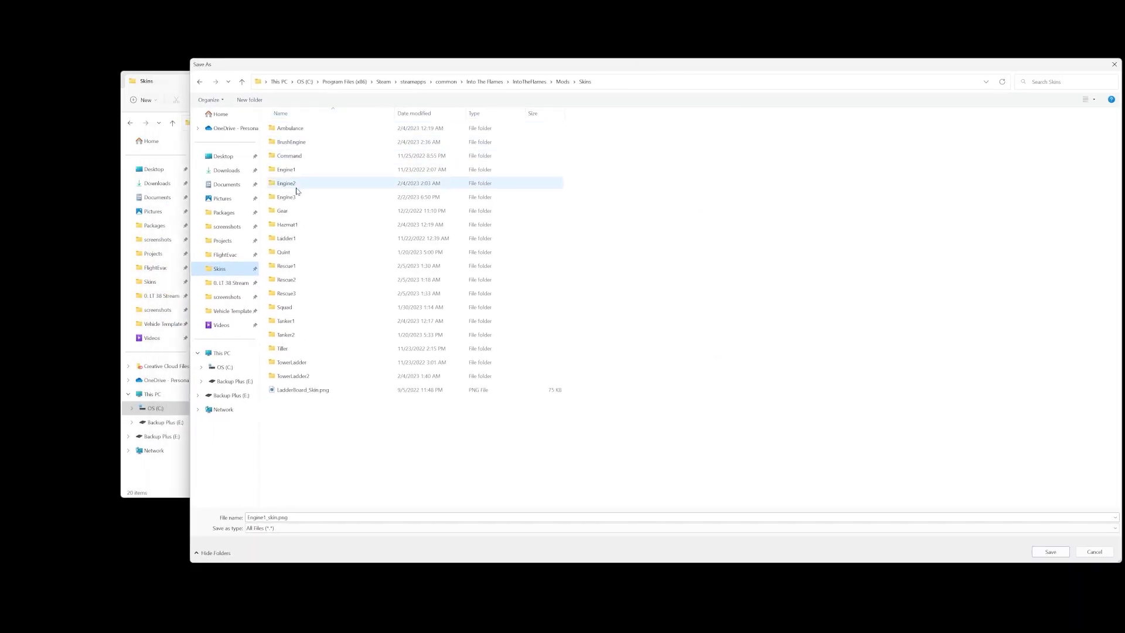
double_click(297, 173)
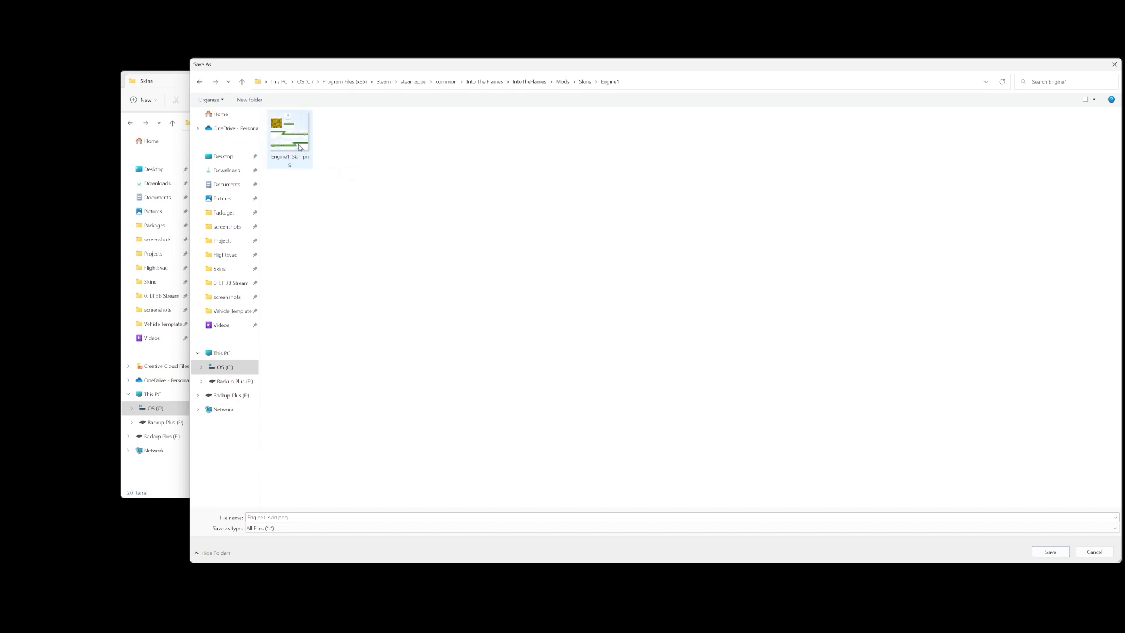
Step: Cancel the Save As dialog and scroll back to the engine skin image
left_click(1094, 552)
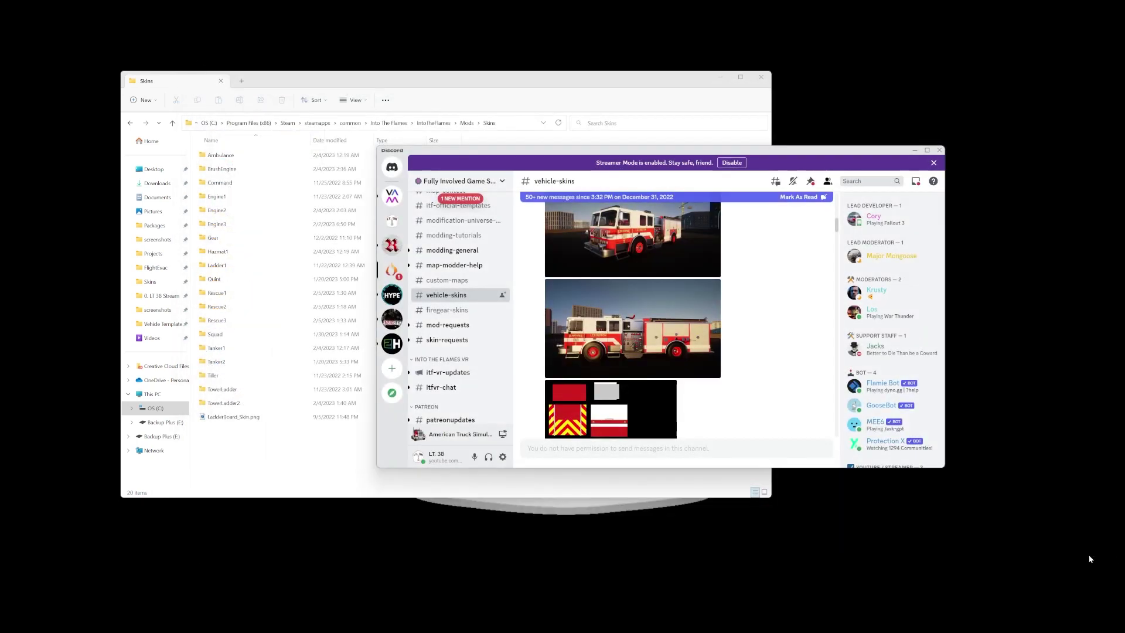
scroll(659, 354, "down", 3)
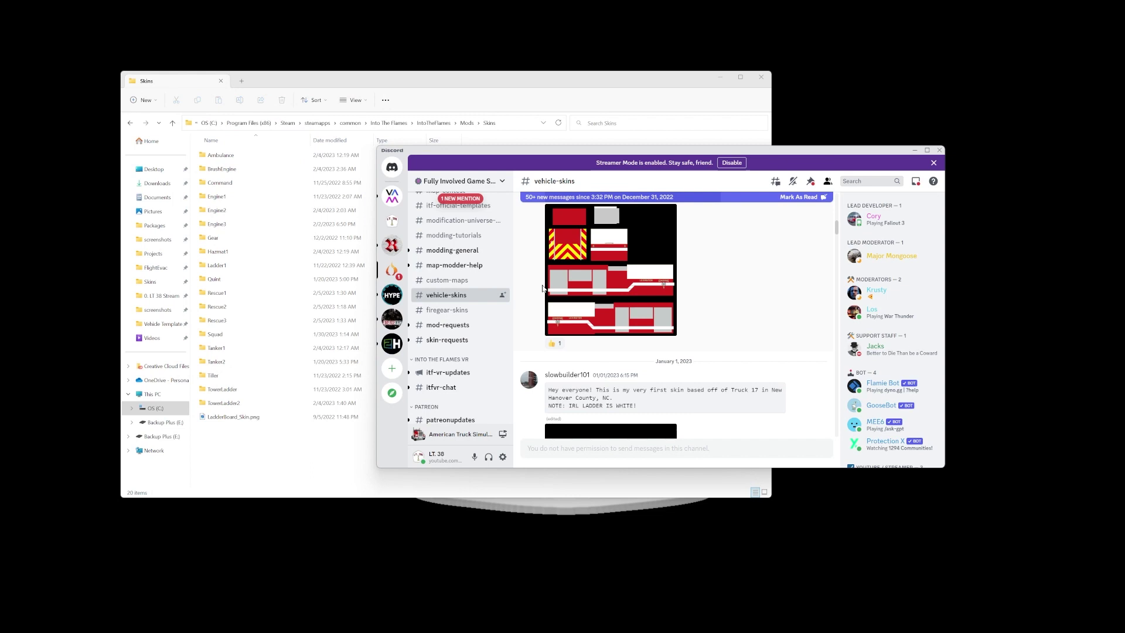
Step: In Explorer, look through the BrushEngine, Ladder1 and Rescue3 skin folders
left_click(290, 490)
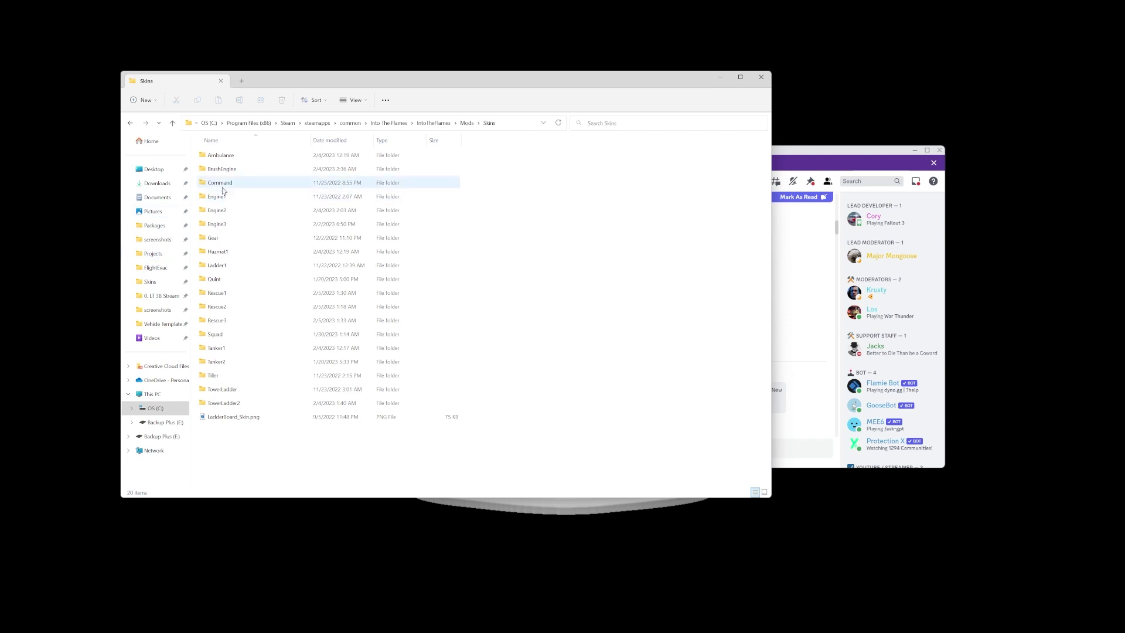
double_click(228, 168)
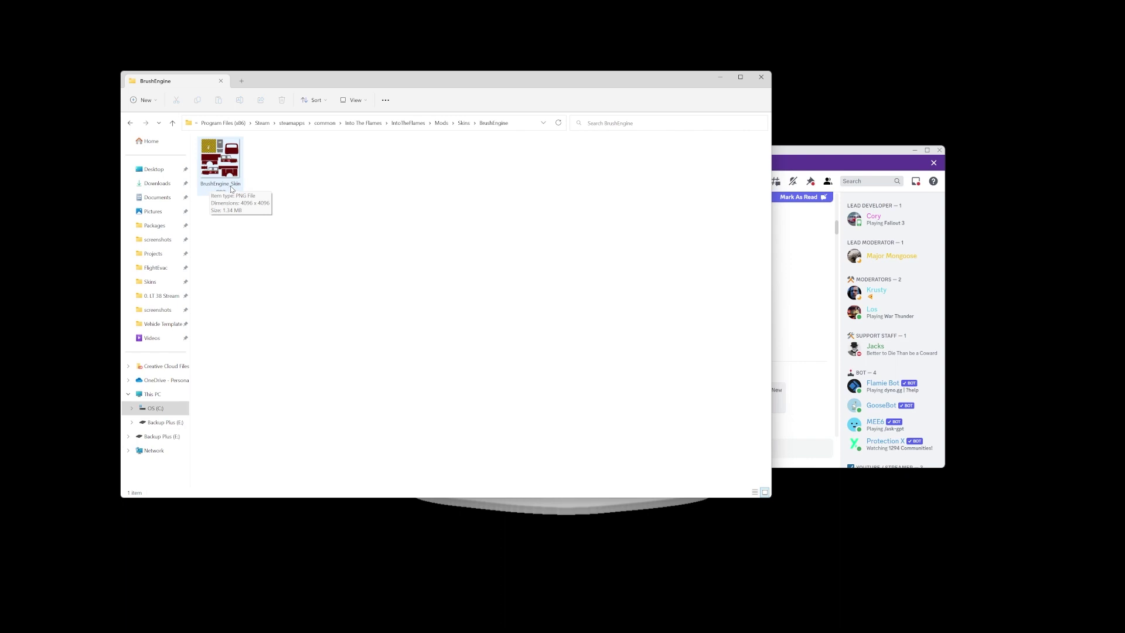
left_click(463, 124)
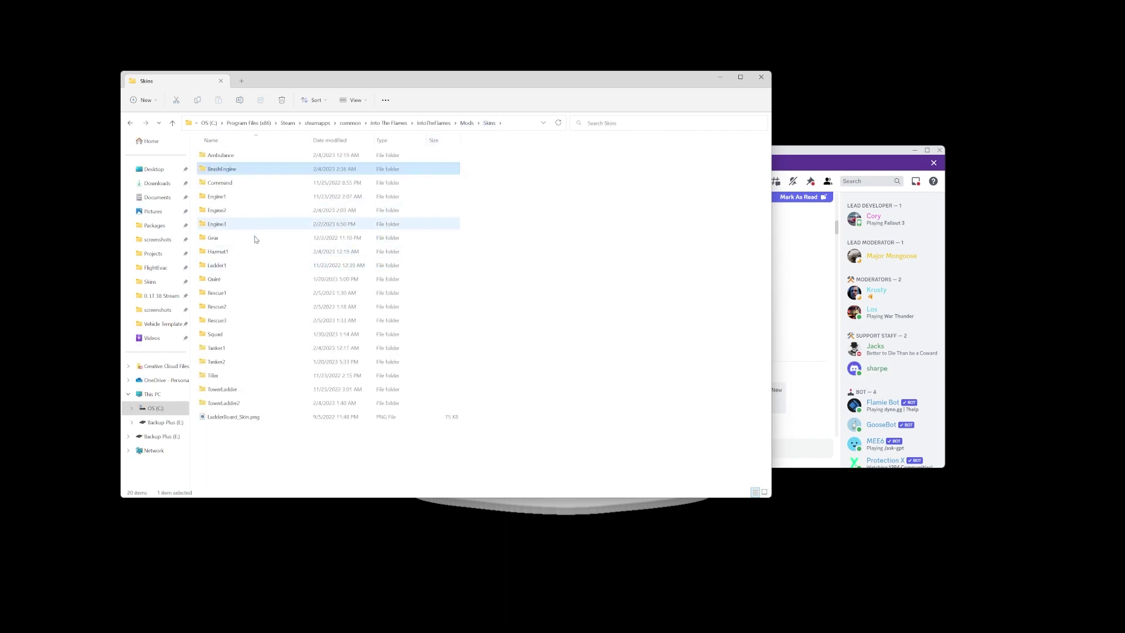
left_click(246, 264)
key("Escape")
double_click(250, 266)
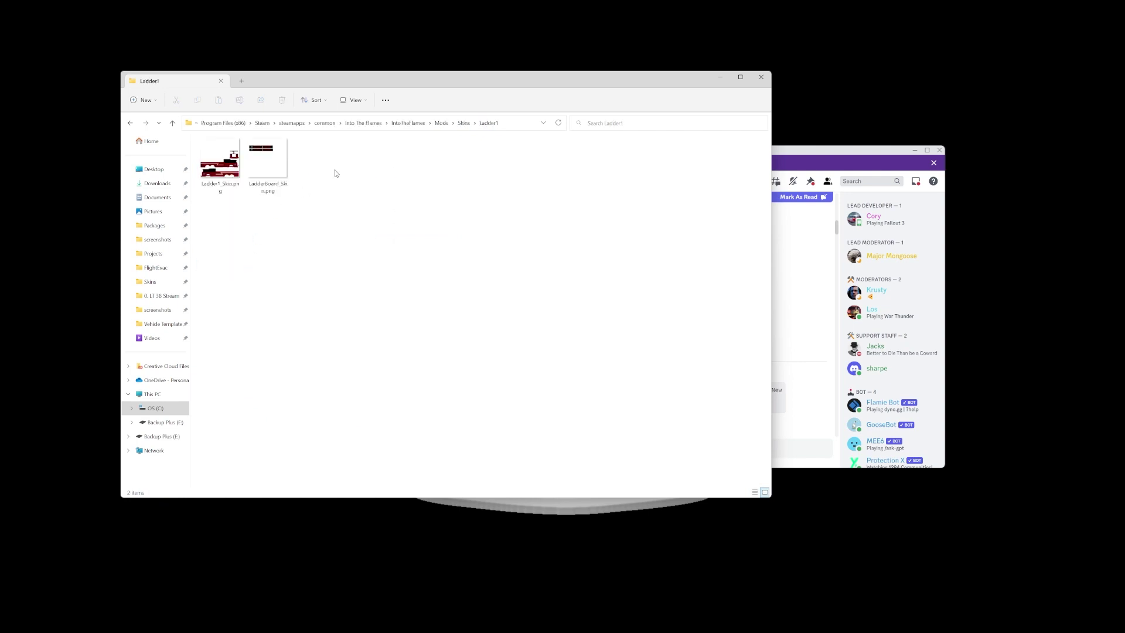
left_click(464, 123)
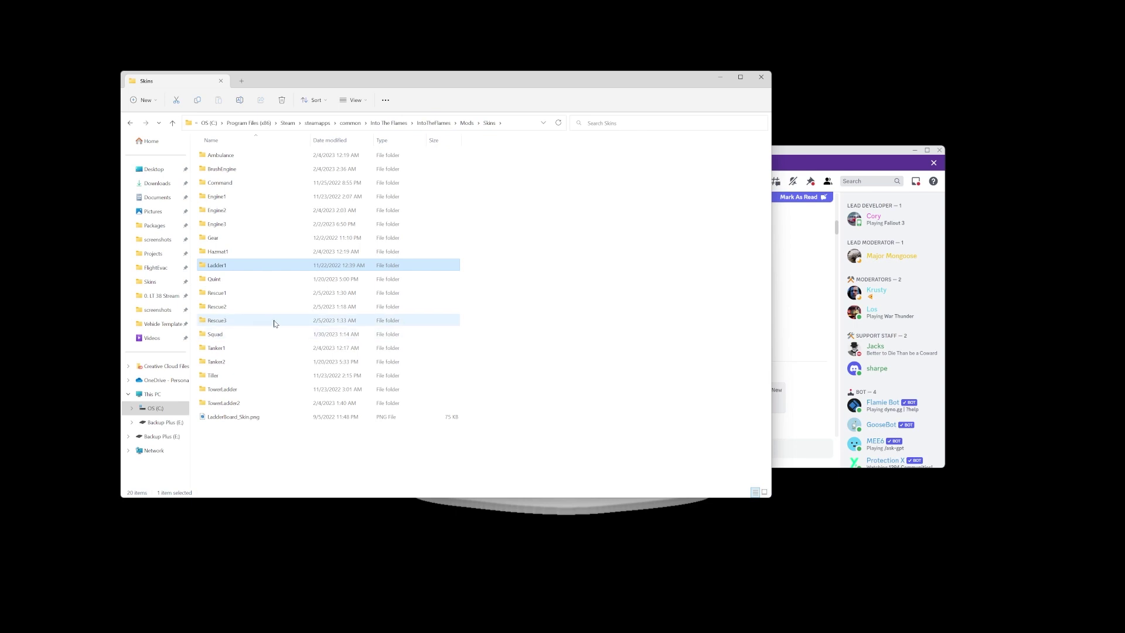
double_click(273, 323)
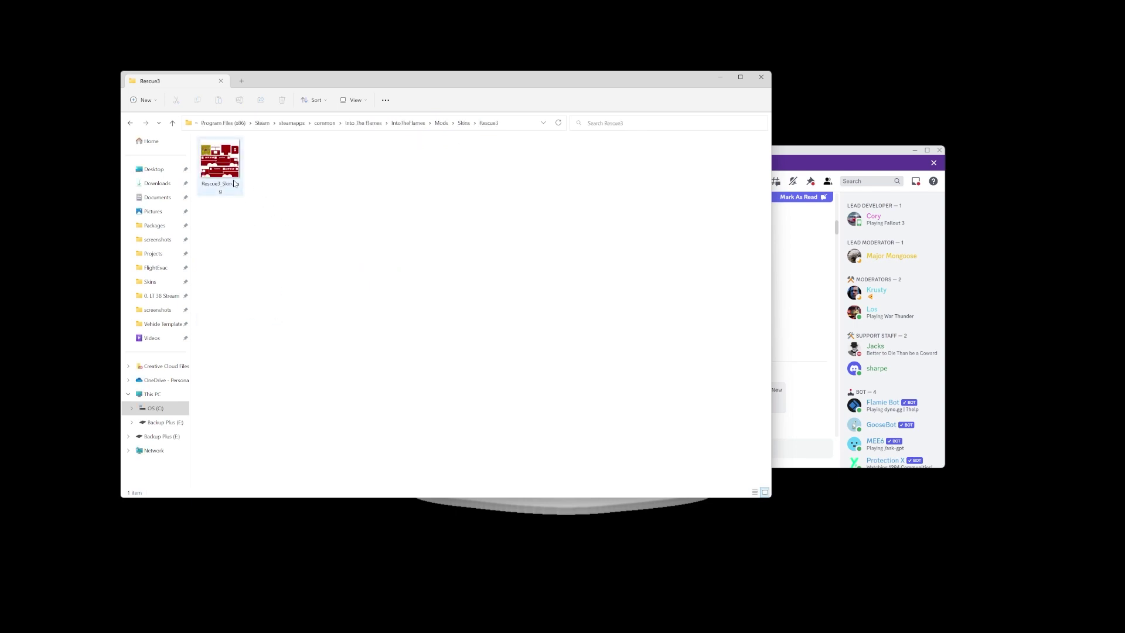
left_click(463, 123)
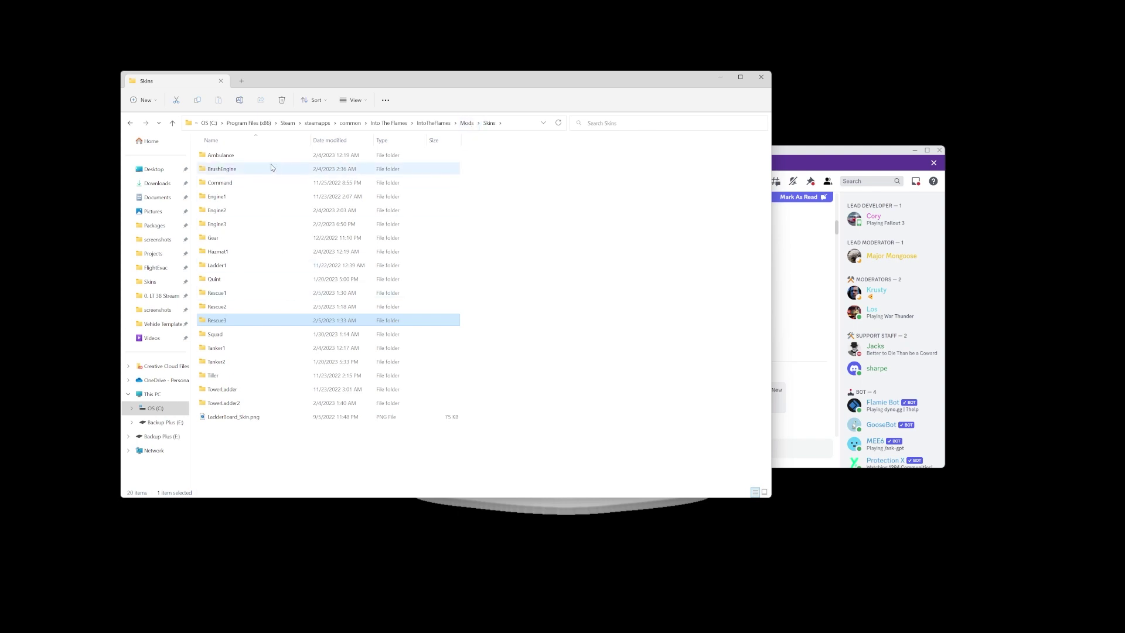
Step: Go up through Mods and IntoTheFlames, then return into the Skins folder
left_click(467, 123)
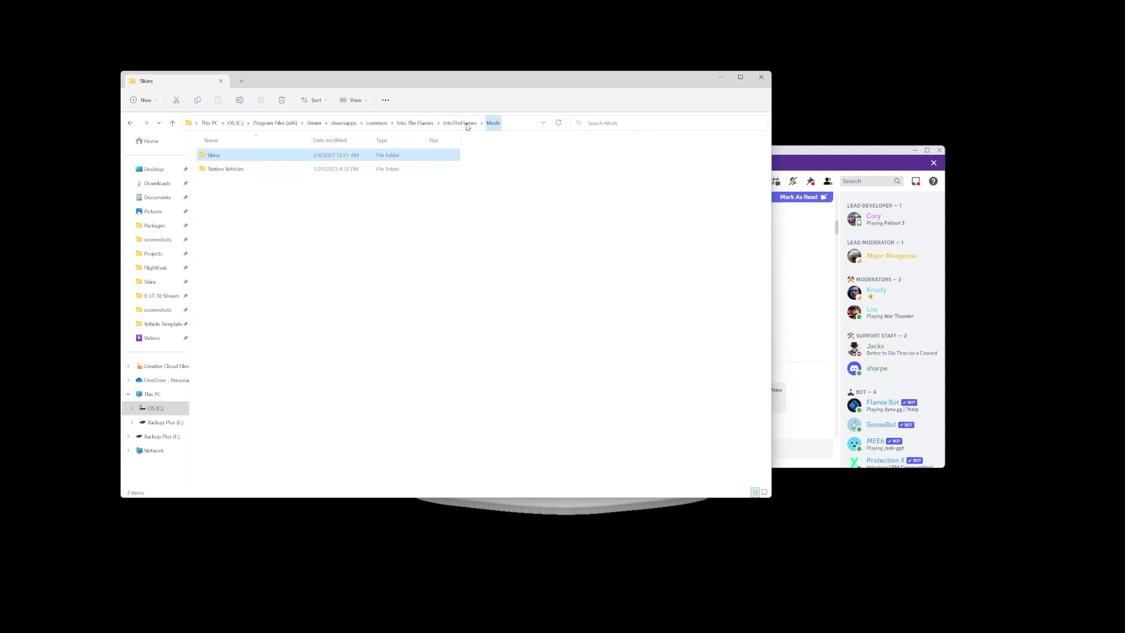
double_click(251, 155)
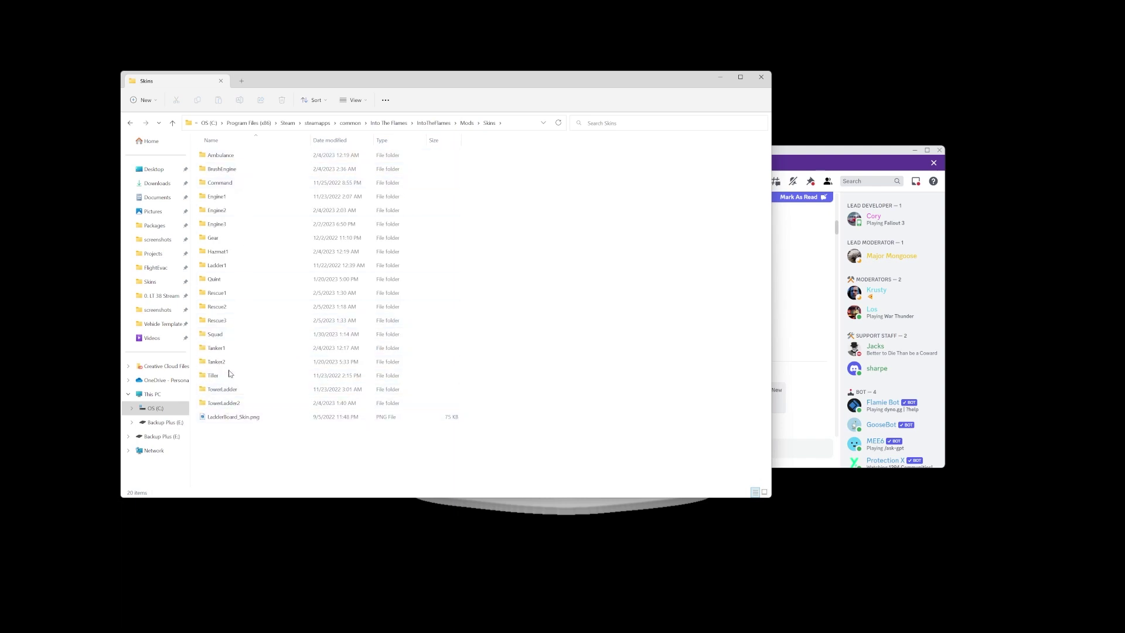
left_click(233, 159)
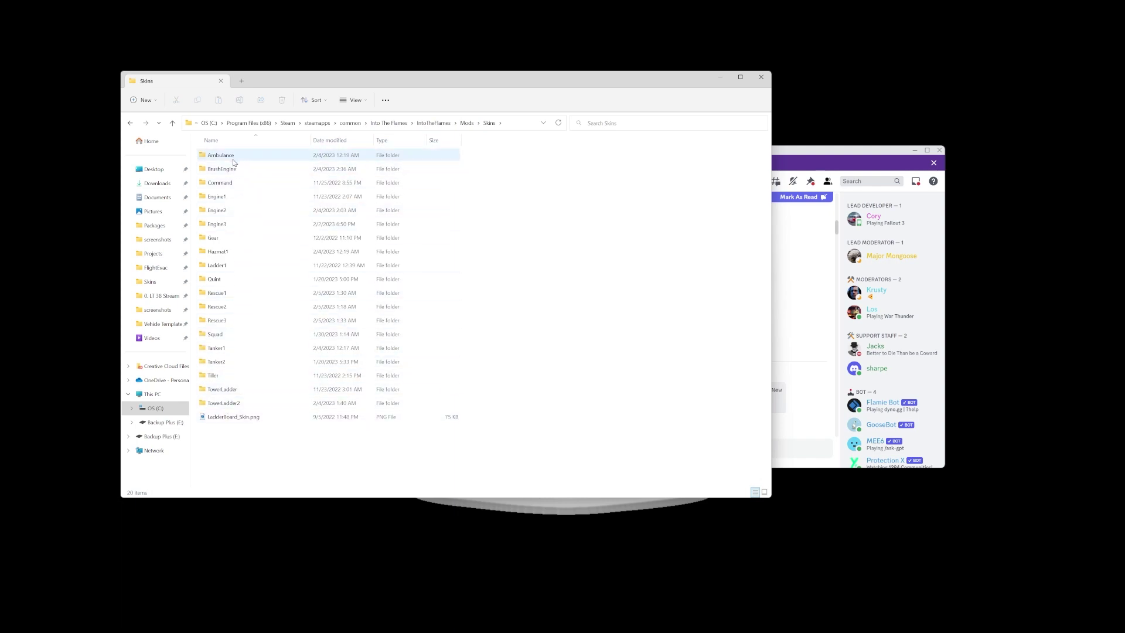
key("alt+Up")
key("alt+Up")
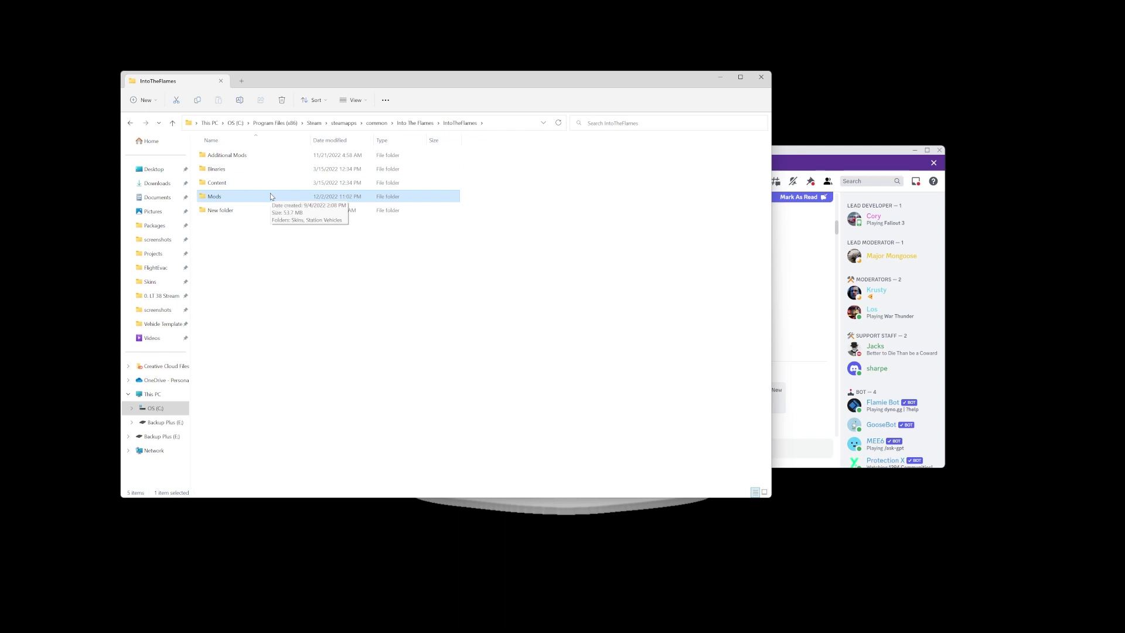
double_click(271, 197)
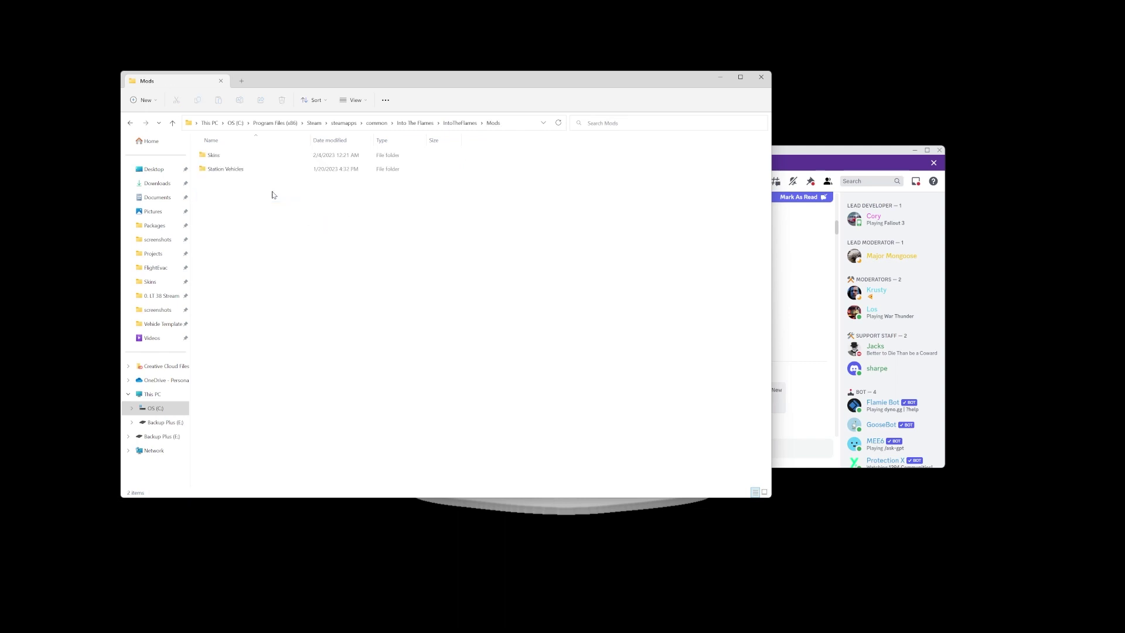
double_click(269, 156)
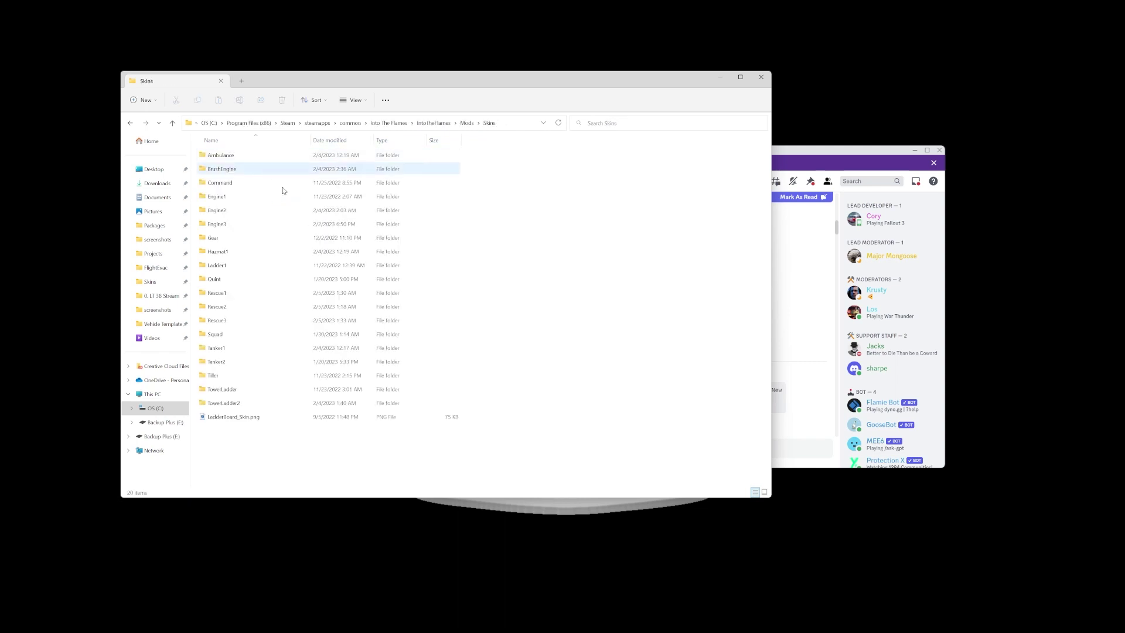
Step: Copy Rescue1_Skin.png from the Rescue1 folder and return to Skins
left_click(262, 291)
double_click(262, 290)
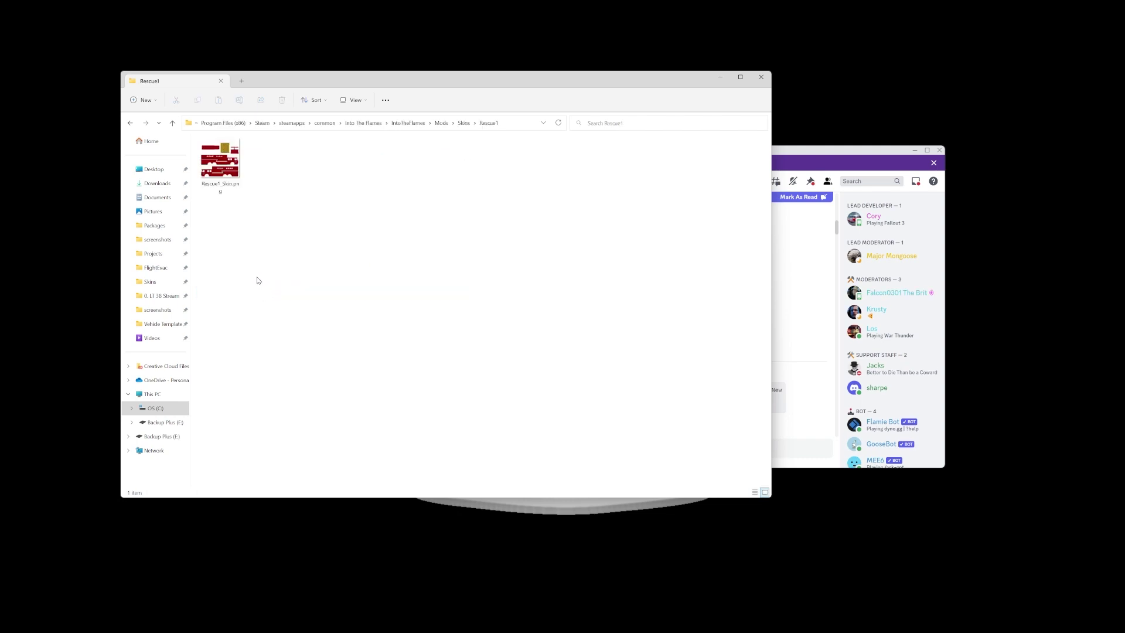
left_click(235, 159)
right_click(235, 156)
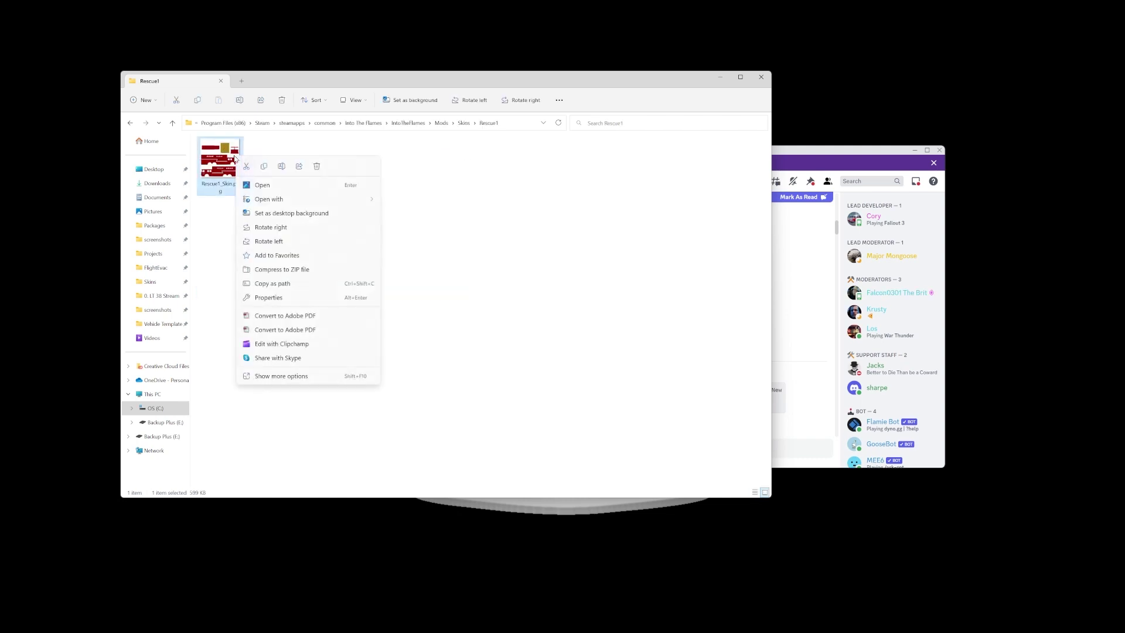
left_click(268, 172)
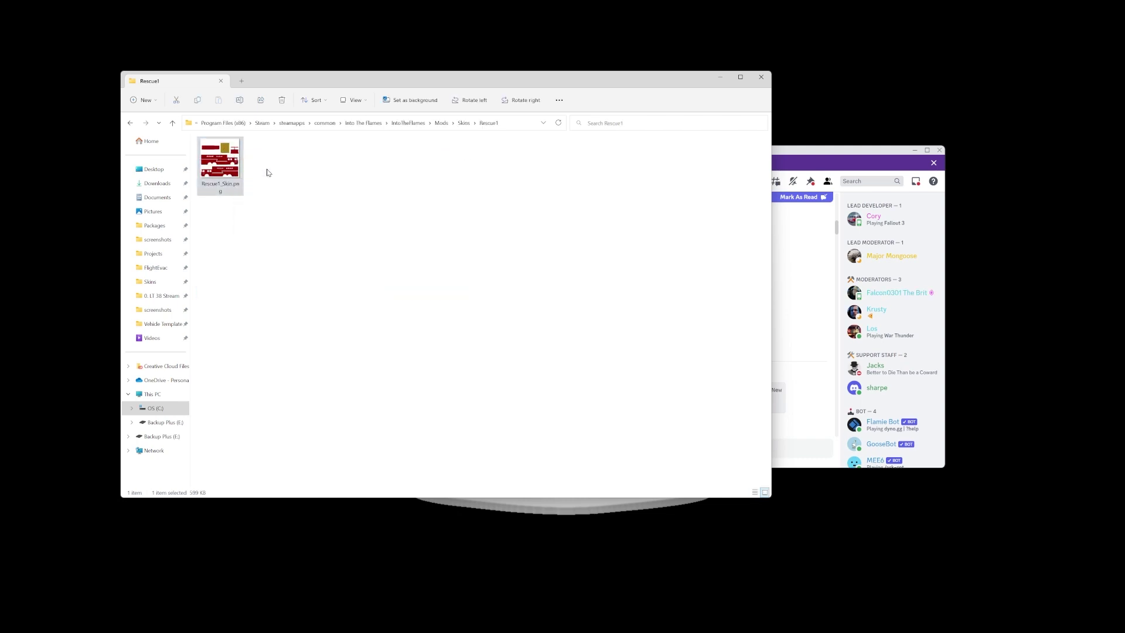
left_click(463, 122)
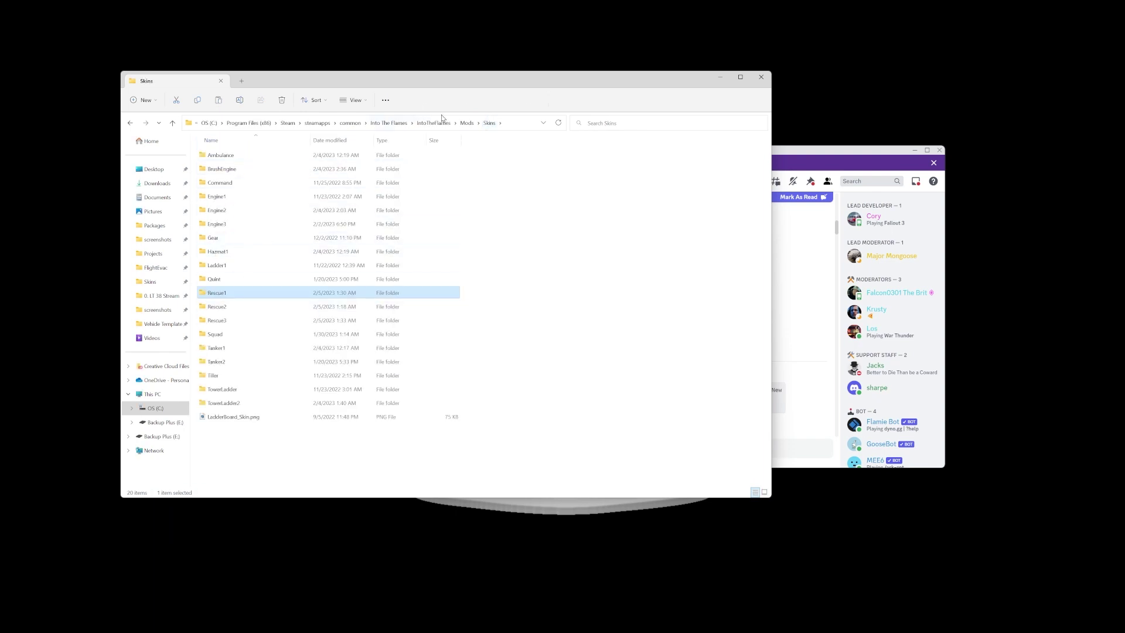
Step: Paste the copied skin into Mods > Station Vehicles > Station 5, replacing Rescue1_Skin.png
left_click(467, 122)
double_click(247, 168)
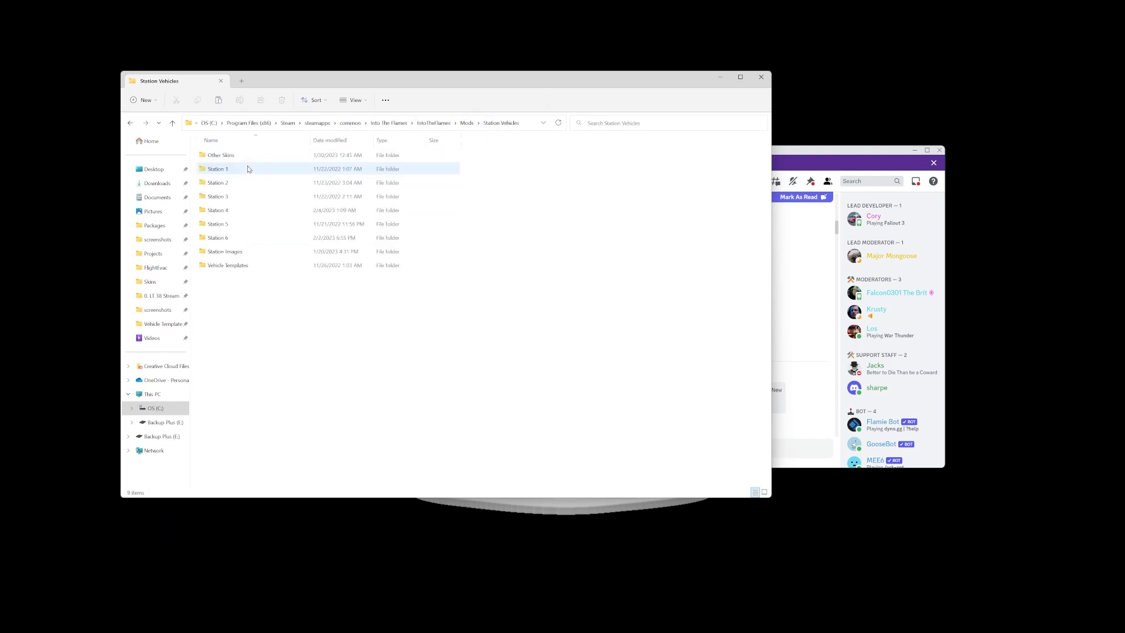
left_click(237, 225)
double_click(237, 224)
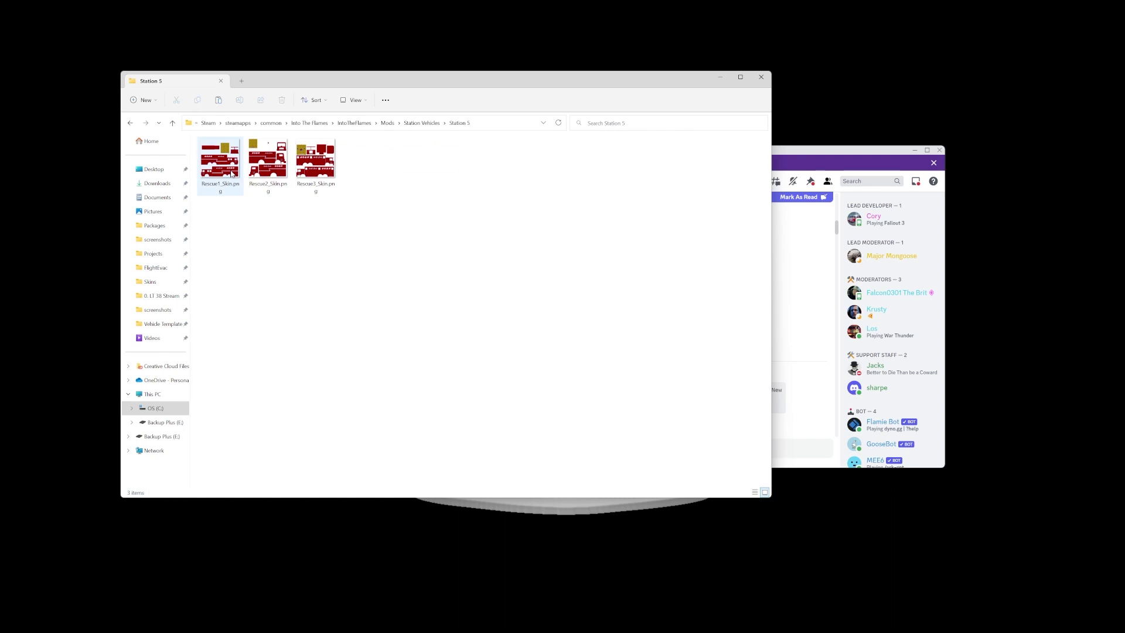
right_click(226, 252)
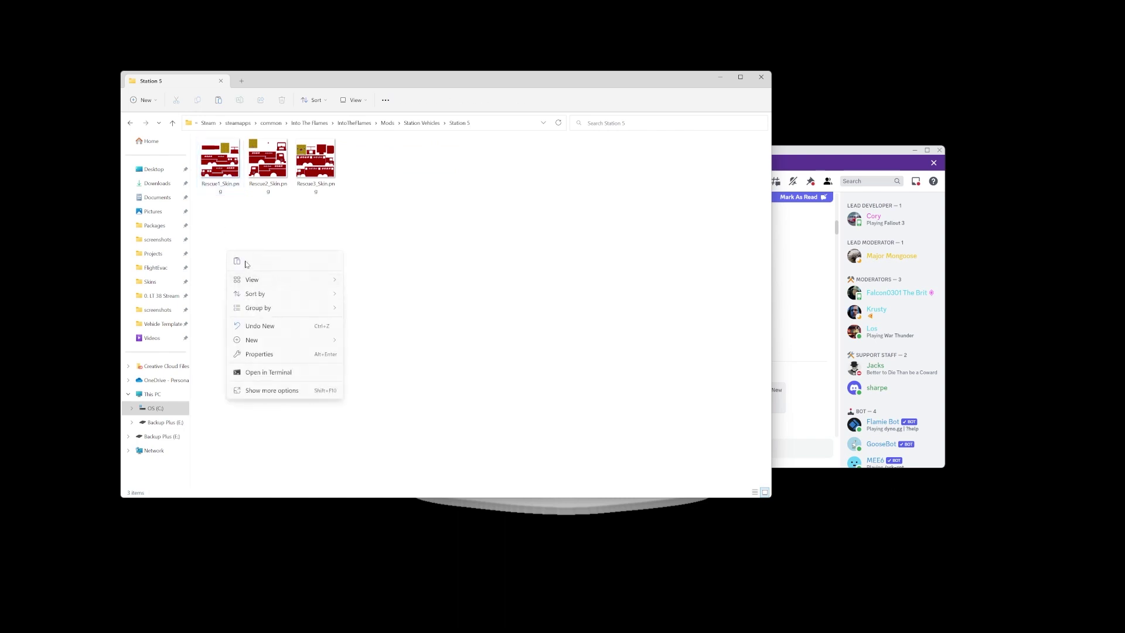
left_click(237, 261)
left_click(491, 300)
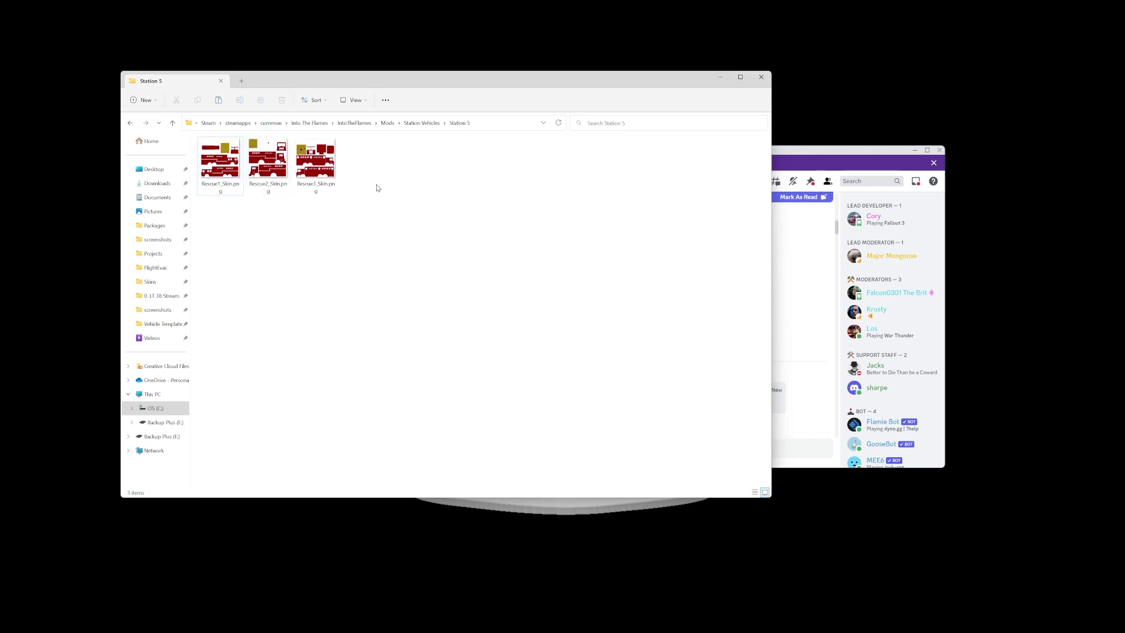
Step: Look through the Station 6 and Station 5 folders to check their contents
left_click(423, 123)
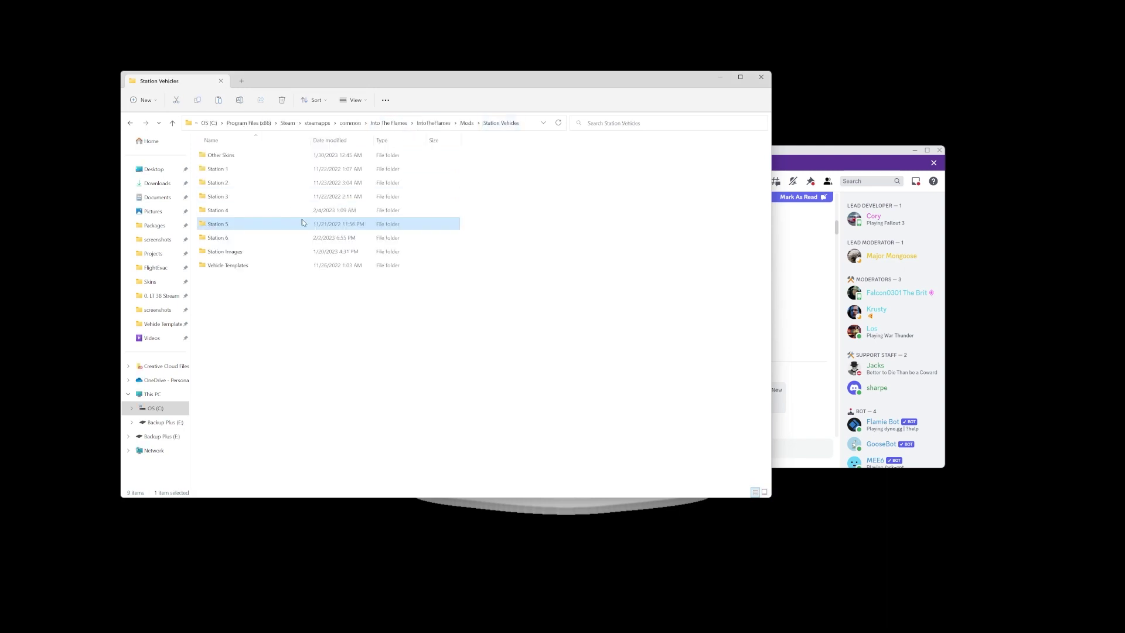
double_click(269, 236)
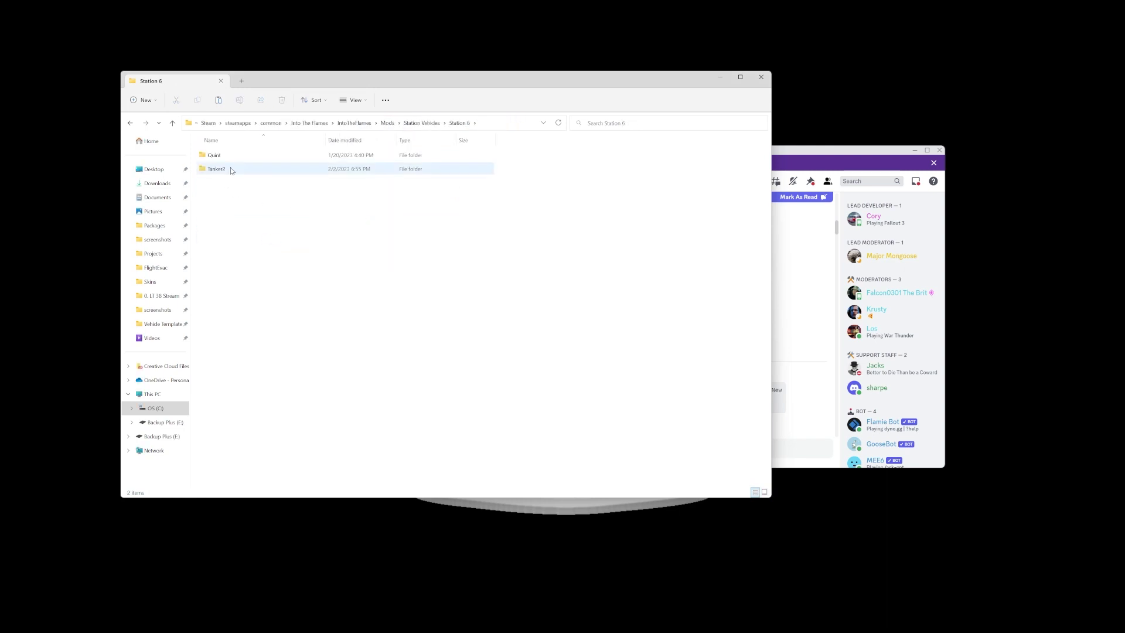
left_click(411, 123)
double_click(268, 219)
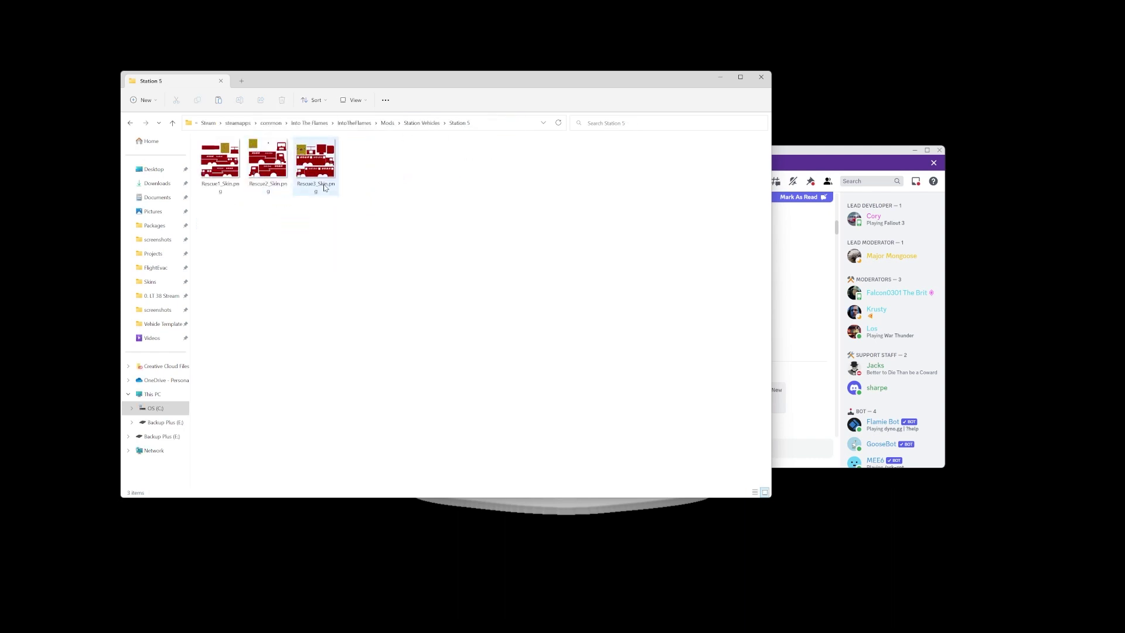
Step: Go to Mods > Skins > Rescue2 and bring up the context menu for Rescue2_Skin.png
left_click(387, 123)
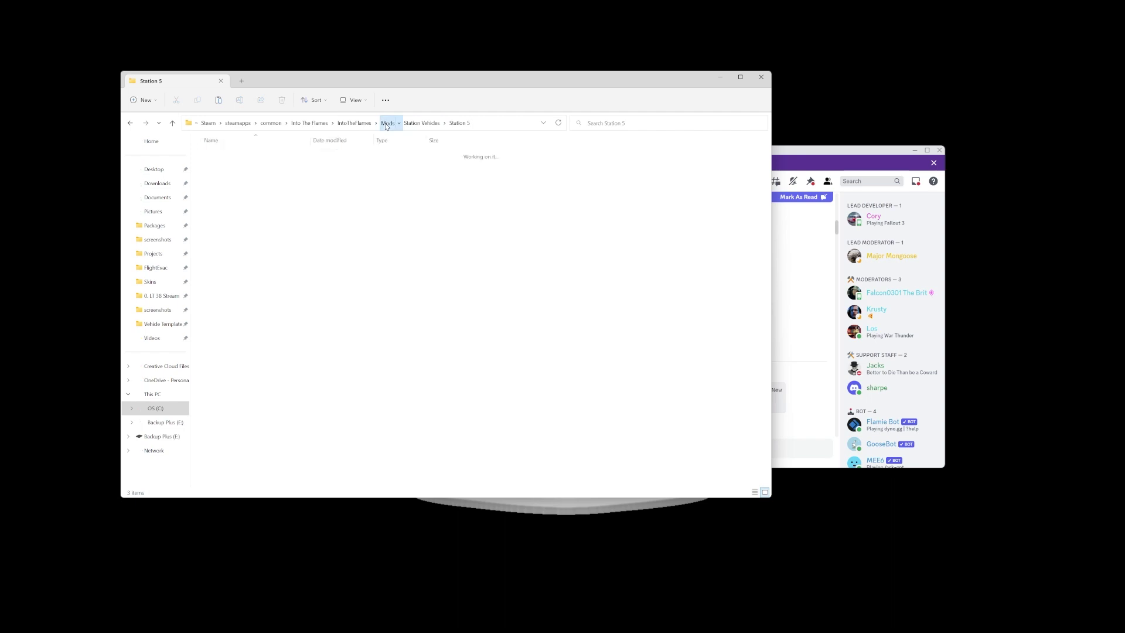
double_click(234, 157)
double_click(209, 312)
right_click(231, 174)
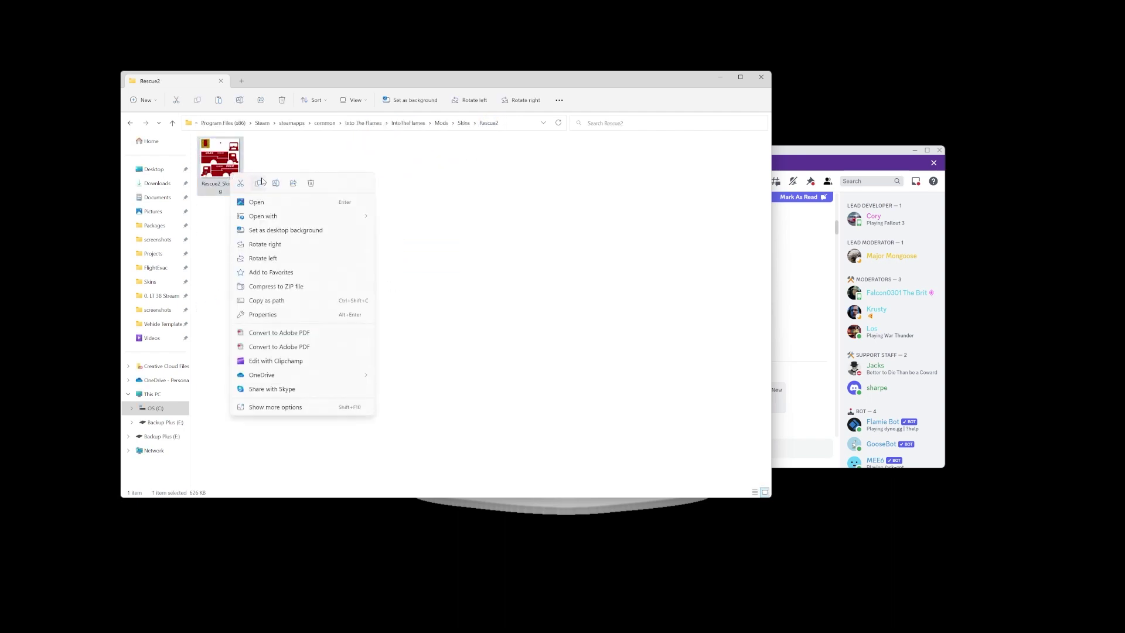